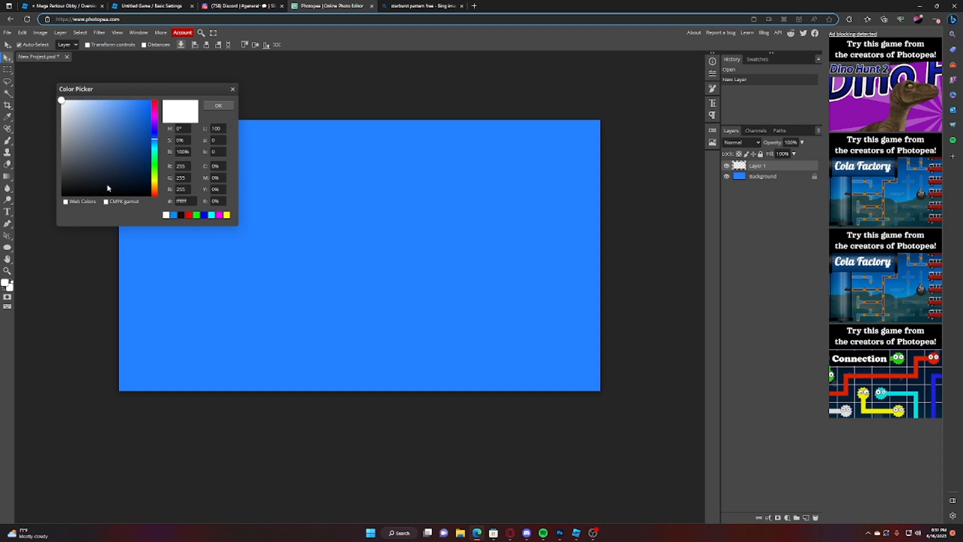
Step: Paint a soft black vignette around the canvas edges on Layer 1 with an enlarged brush at 0% hardness
click(61, 196)
click(219, 106)
click(8, 141)
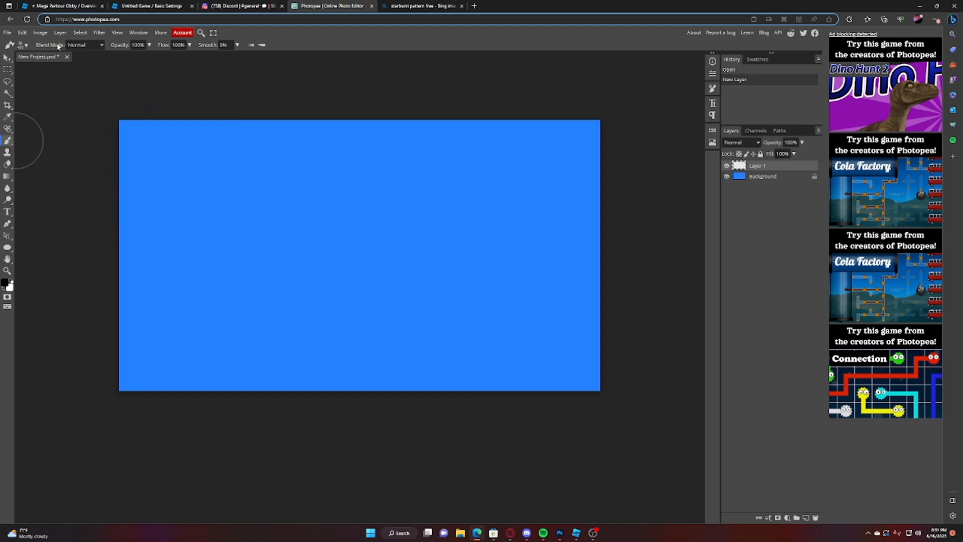
click(23, 45)
drag(92, 66, 111, 67)
mouse_move(145, 95)
mouse_down()
mouse_move(85, 381)
mouse_move(104, 124)
mouse_move(262, 451)
mouse_move(537, 430)
mouse_move(638, 279)
mouse_move(636, 238)
mouse_move(569, 344)
mouse_move(213, 68)
mouse_move(645, 161)
mouse_move(64, 86)
mouse_up()
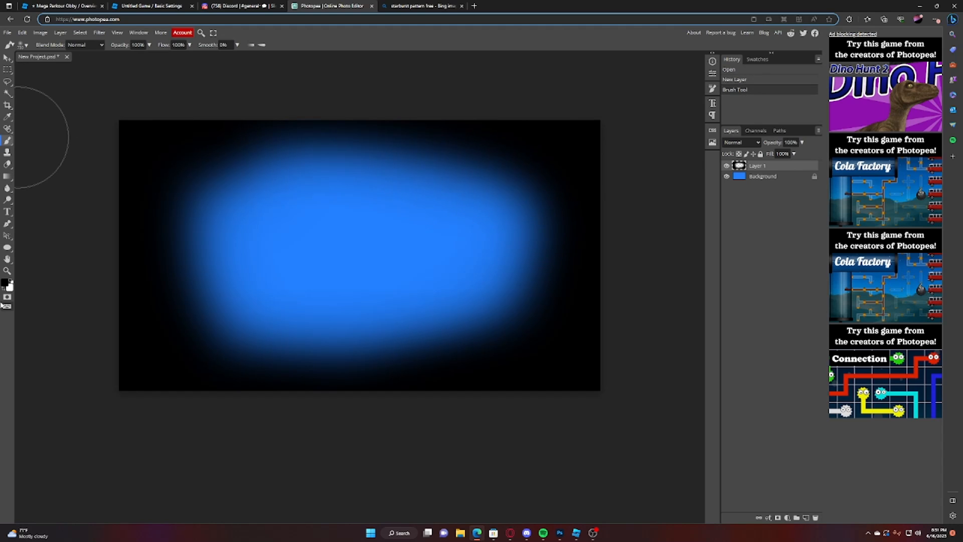
Step: Paint a soft white glow over the middle of the canvas on Layer 1 with a still larger brush
click(5, 282)
click(61, 100)
click(230, 108)
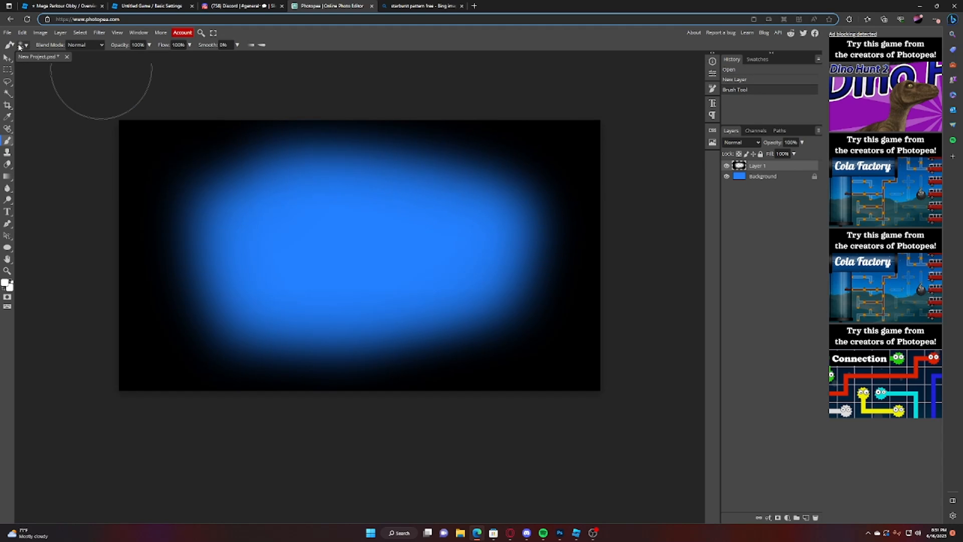
click(22, 45)
drag(102, 66, 118, 69)
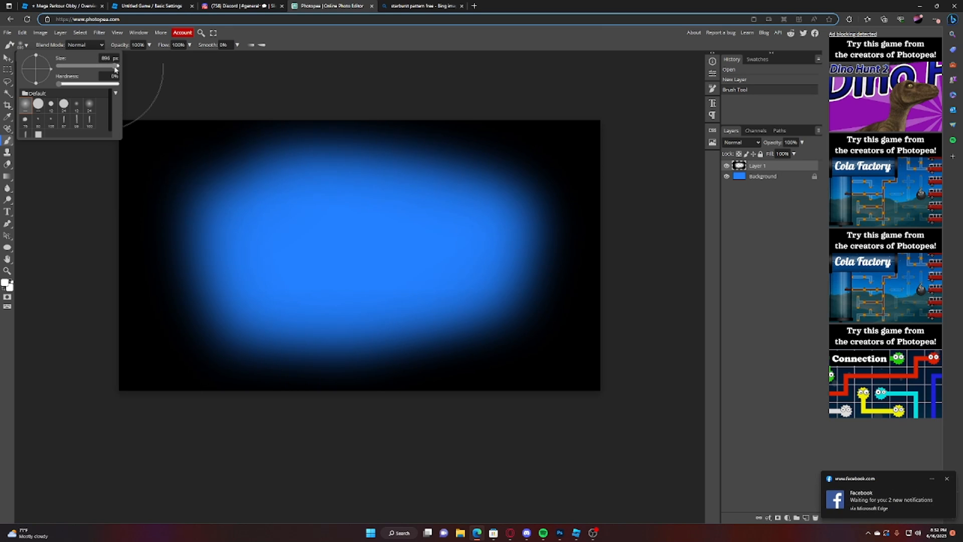
click(371, 252)
click(371, 252)
click(370, 252)
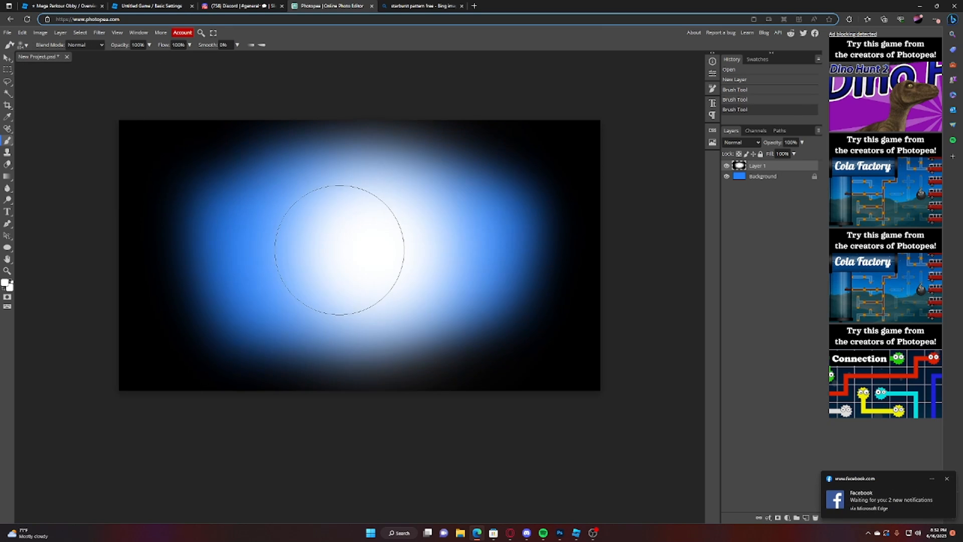
click(336, 250)
click(399, 253)
Step: Set Layer 1's blend mode to Overlay and lower its opacity to about 22%
click(751, 143)
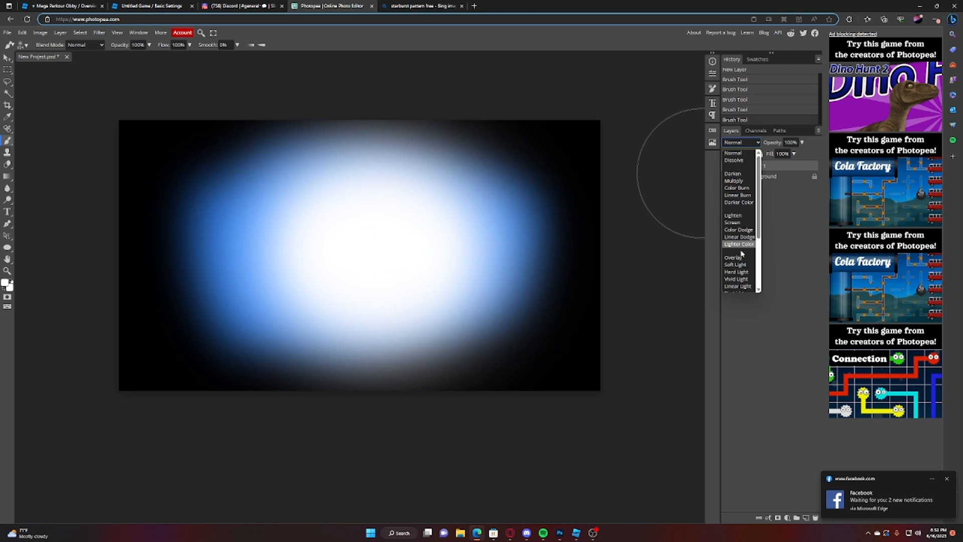
click(736, 246)
click(802, 143)
click(775, 154)
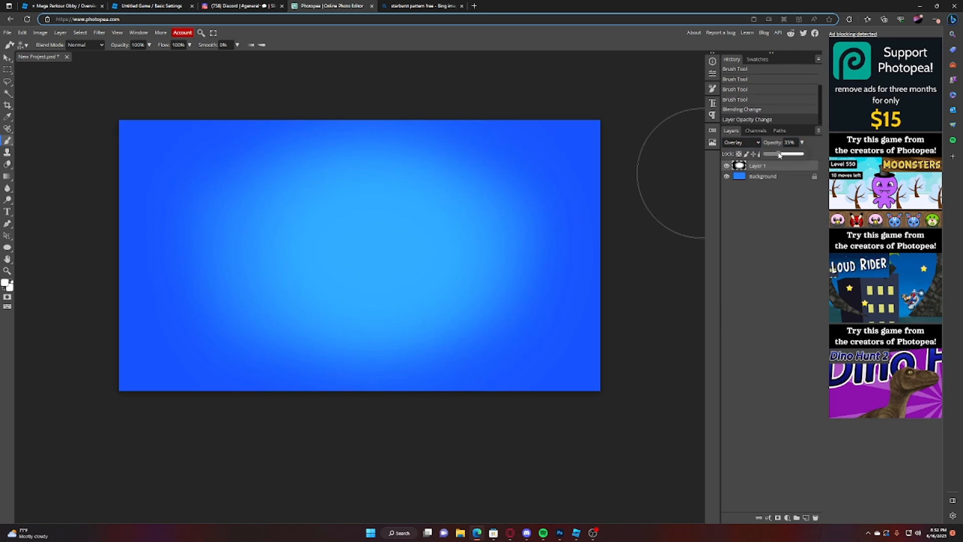
drag(775, 156, 772, 156)
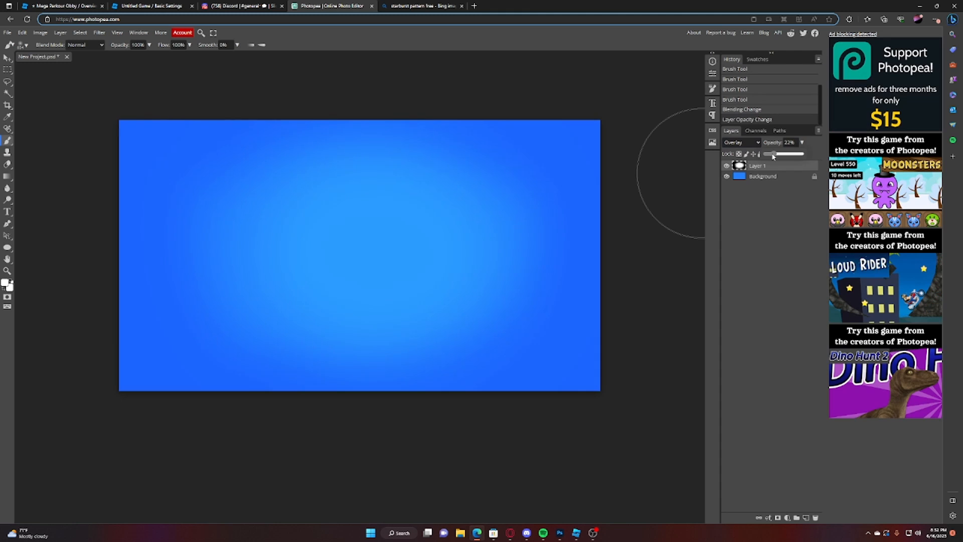
Step: Merge Layer 1 with the Background layer
right_click(773, 156)
click(755, 181)
ctrl+click(761, 169)
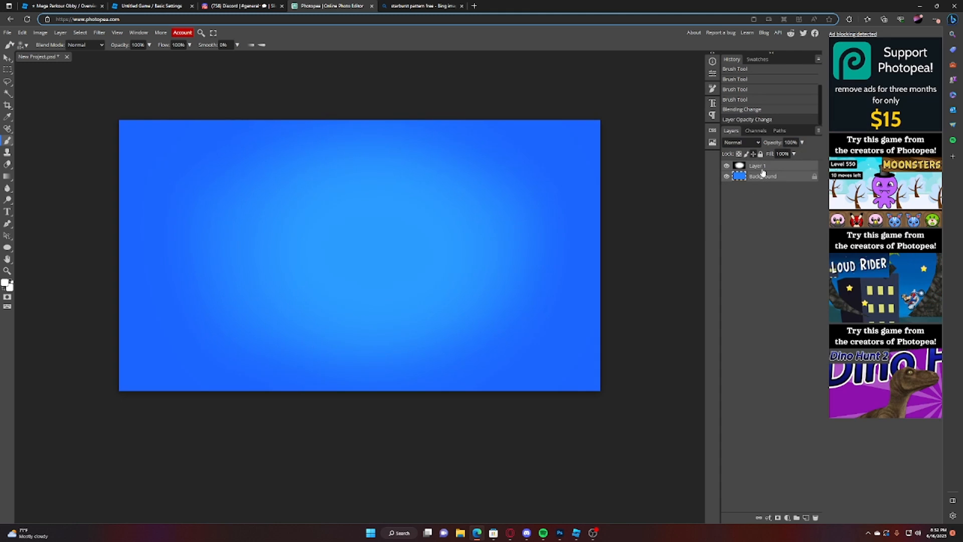
key(ctrl+e)
scroll(326, 198, up, 2)
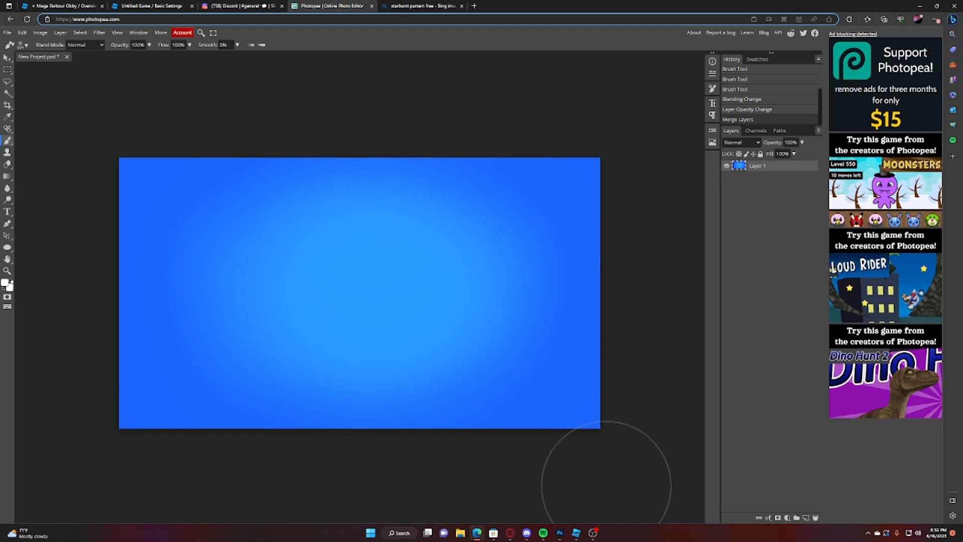
click(593, 532)
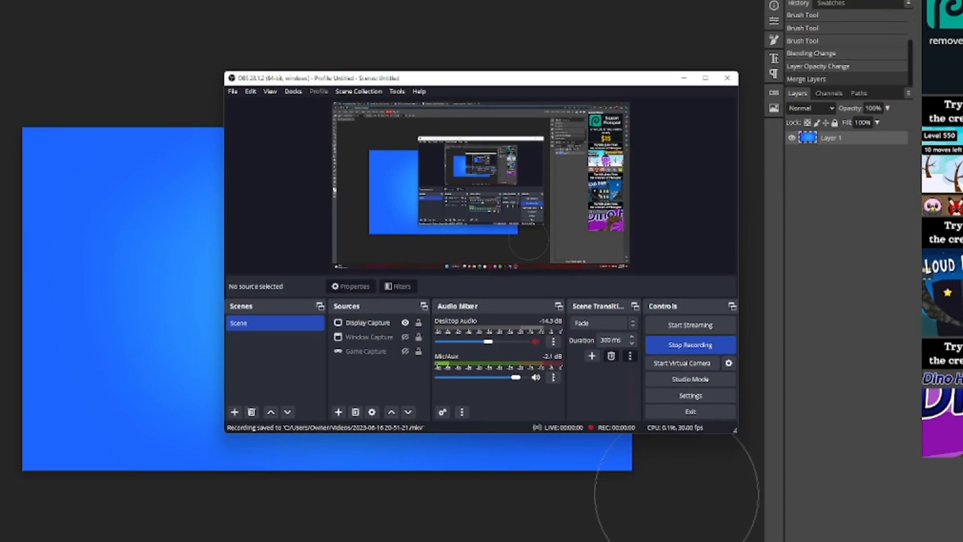
click(640, 476)
key(ctrl+z)
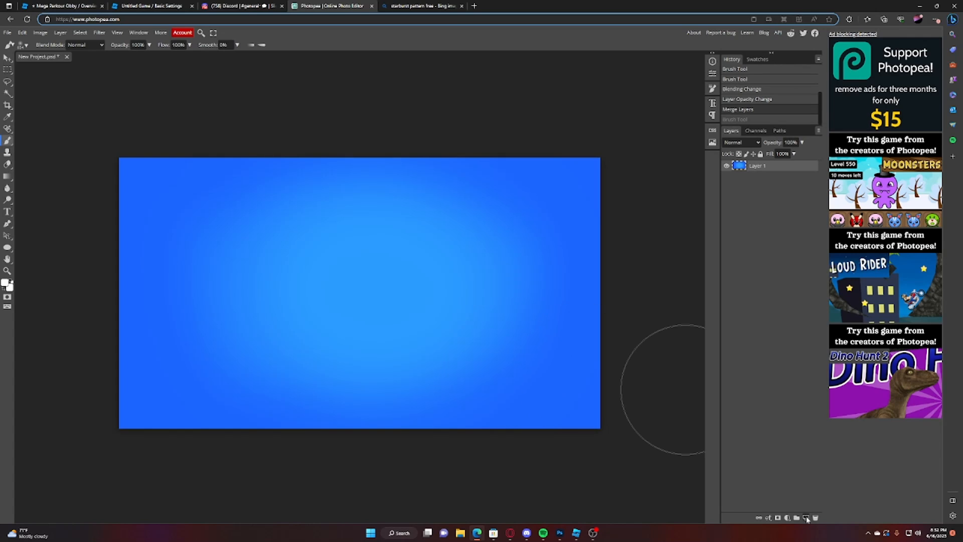
Step: Add a new layer and place the text ROLEPLAY in the Freckle Face font on the canvas
click(806, 516)
click(7, 211)
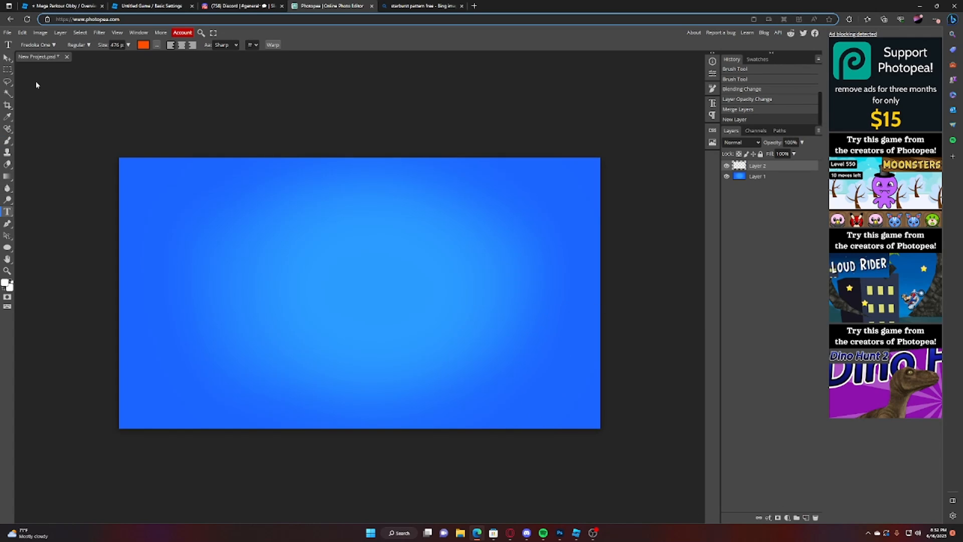
click(48, 44)
scroll(69, 136, up, 2)
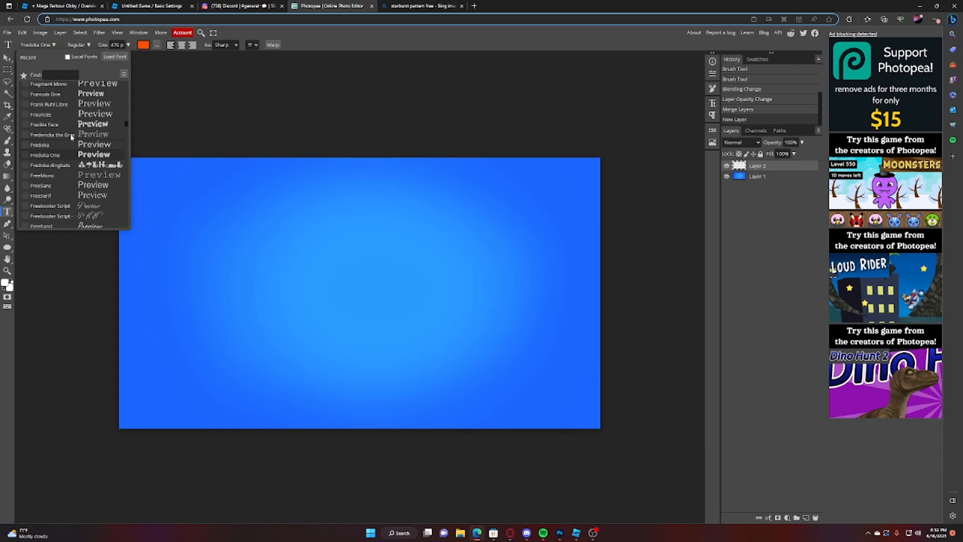
click(285, 286)
text(role)
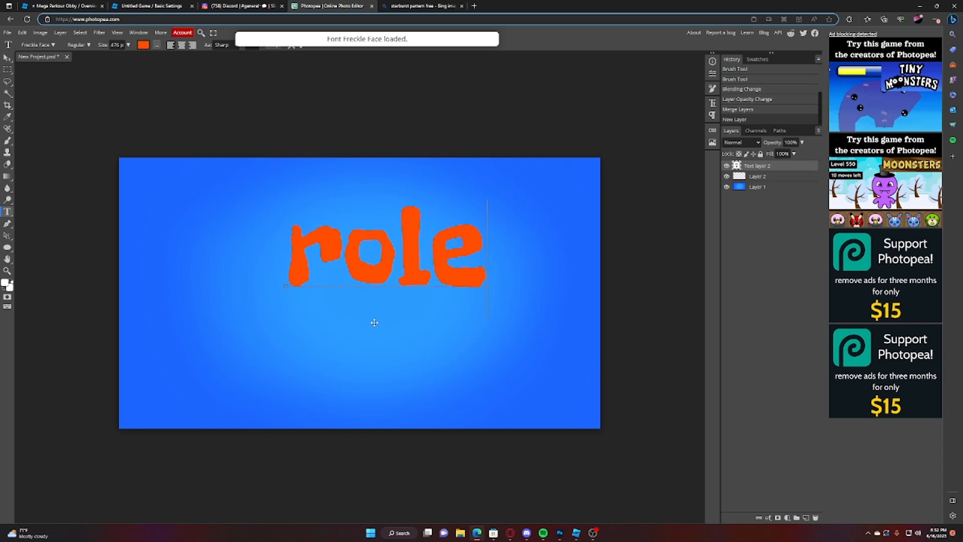
key(BackSpace)
key(BackSpace)
key(BackSpace)
key(BackSpace)
text(ROLEP)
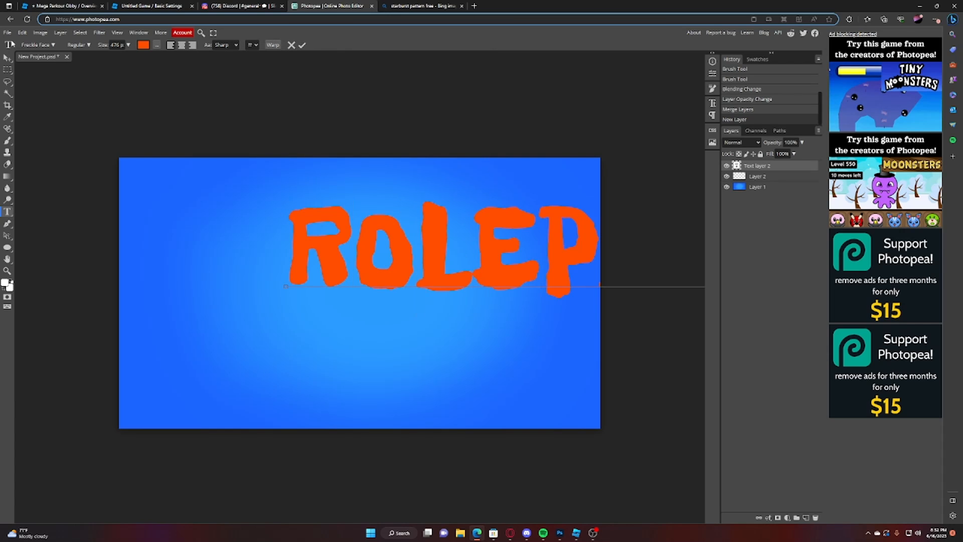
Step: Try the Flavors and FORQUE fonts on the whole ROLEPLAY text
key(ctrl+a)
click(38, 45)
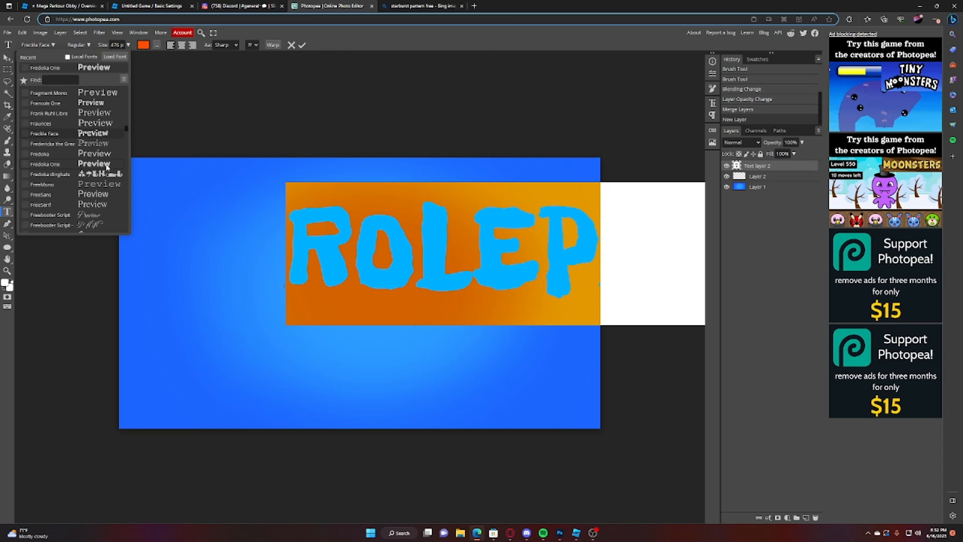
scroll(106, 165, up, 5)
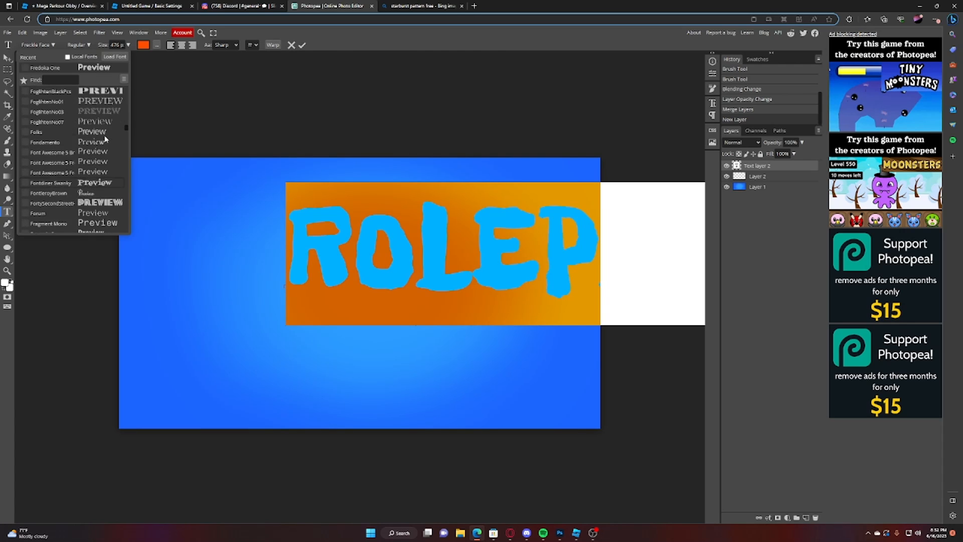
scroll(105, 140, up, 1)
scroll(108, 101, up, 3)
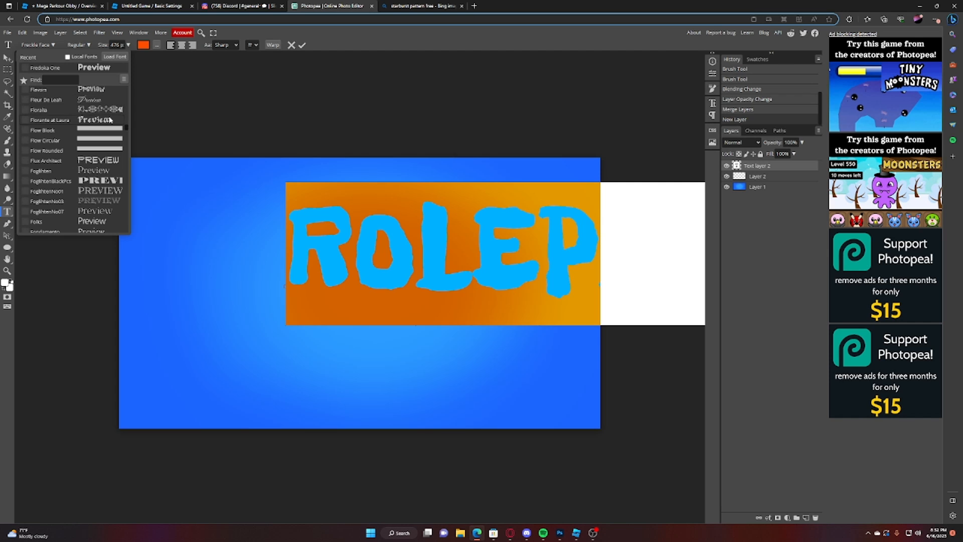
scroll(109, 118, up, 2)
click(96, 131)
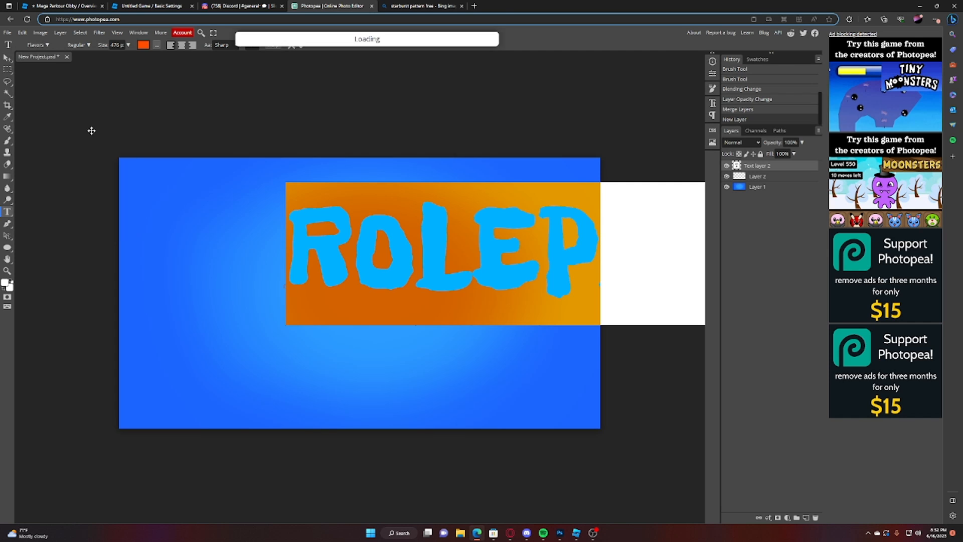
click(52, 45)
scroll(102, 113, up, 5)
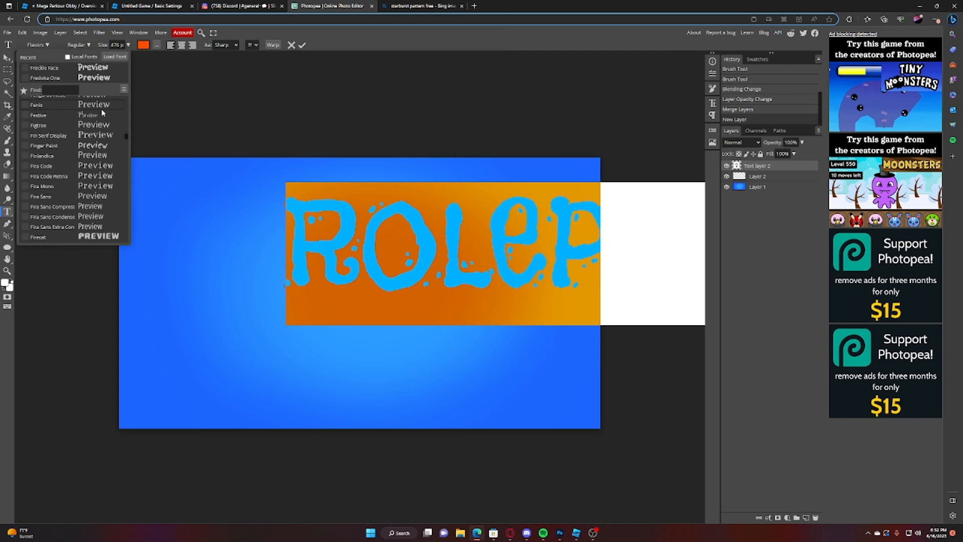
scroll(115, 154, up, 10)
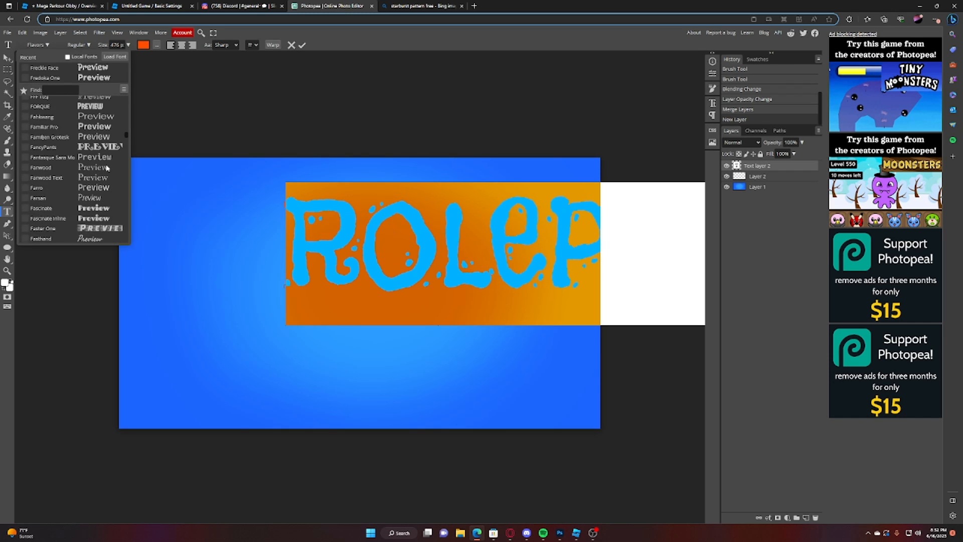
scroll(104, 150, up, 1)
click(100, 134)
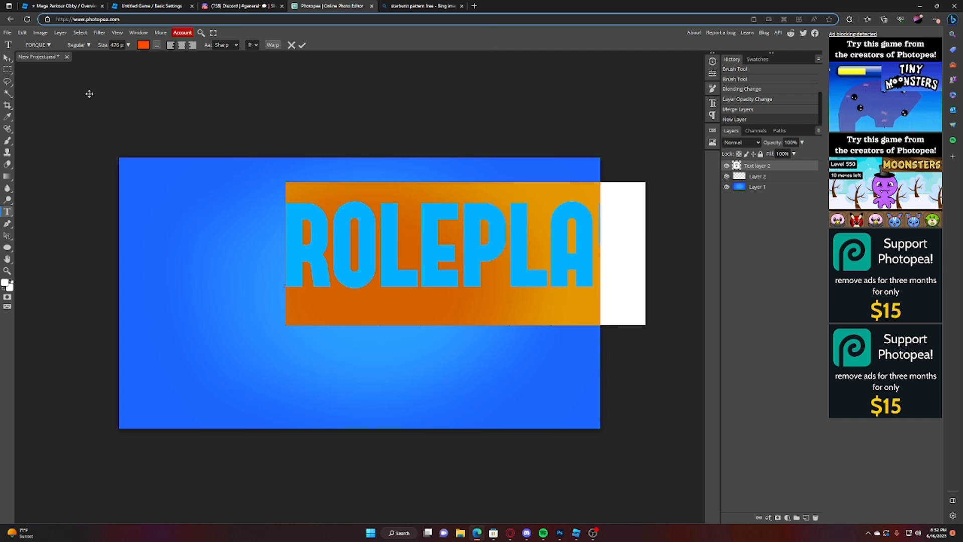
Step: Set the ROLEPLAY text to the Fredoka One font and move it left and slightly down on the canvas
click(37, 44)
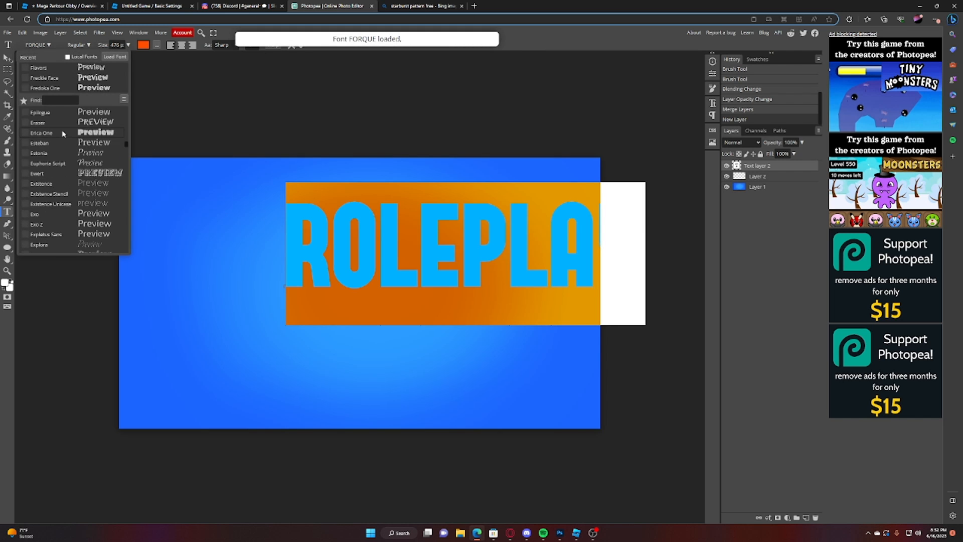
click(96, 88)
click(7, 58)
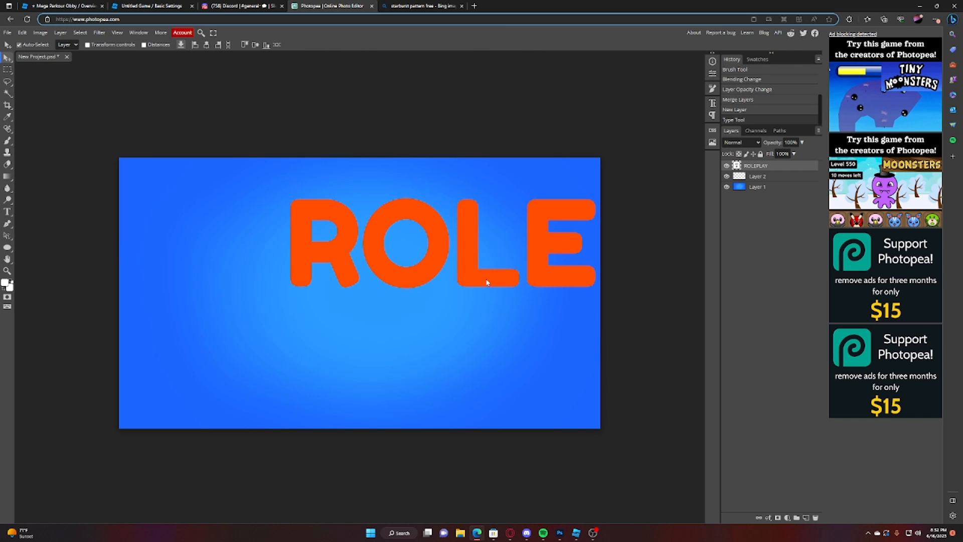
drag(486, 282, 350, 321)
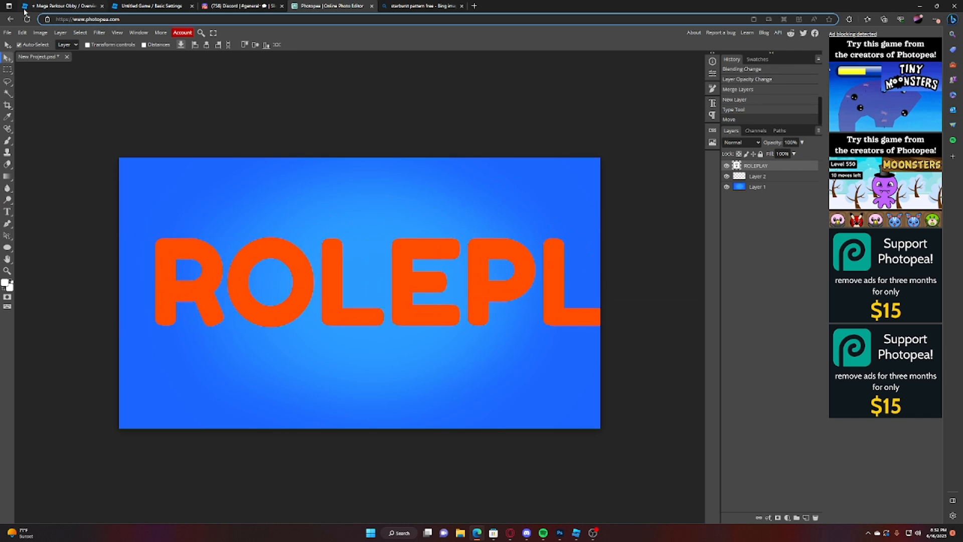
Step: Scale the ROLEPLAY text to about 62% with Free Transform and centre it on the canvas
click(22, 32)
click(45, 206)
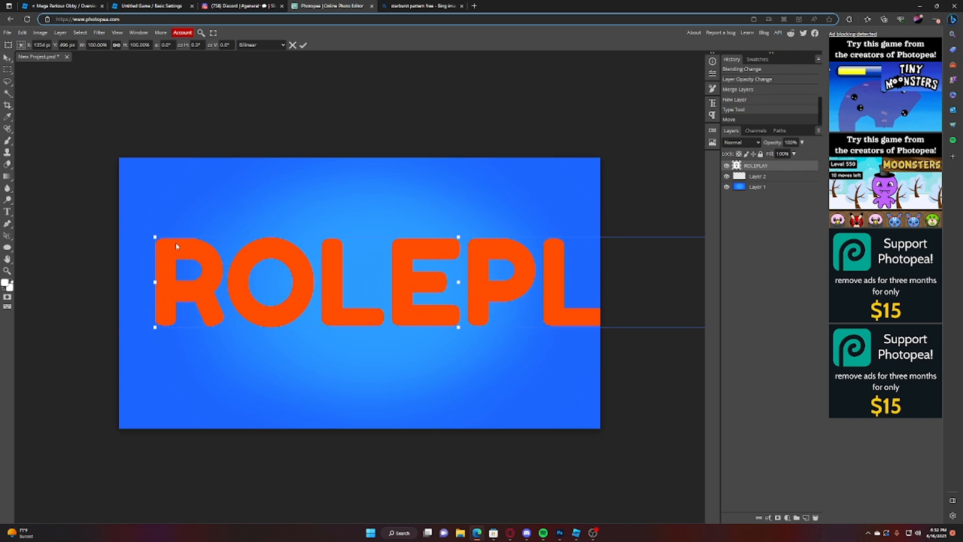
drag(155, 236, 474, 284)
drag(625, 308, 373, 306)
drag(511, 283, 602, 227)
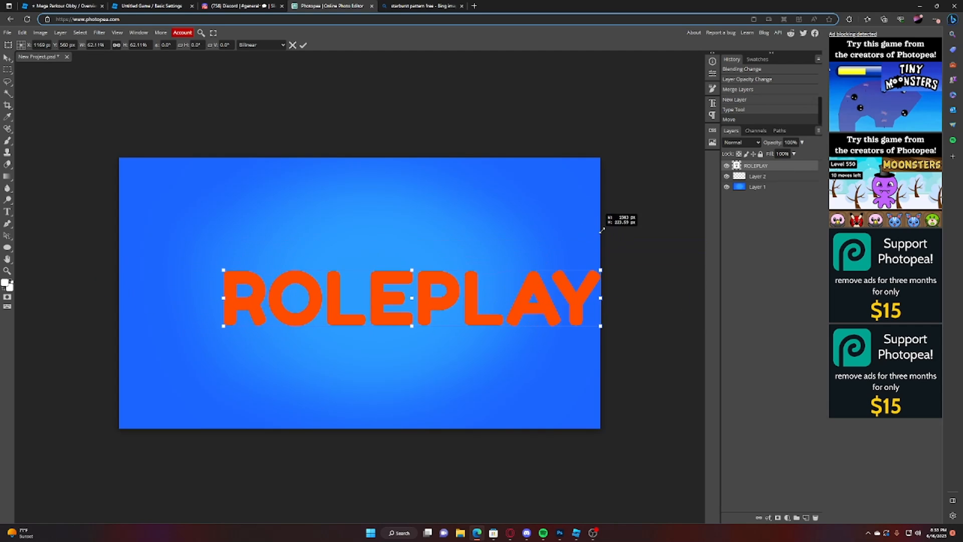
drag(547, 298, 494, 293)
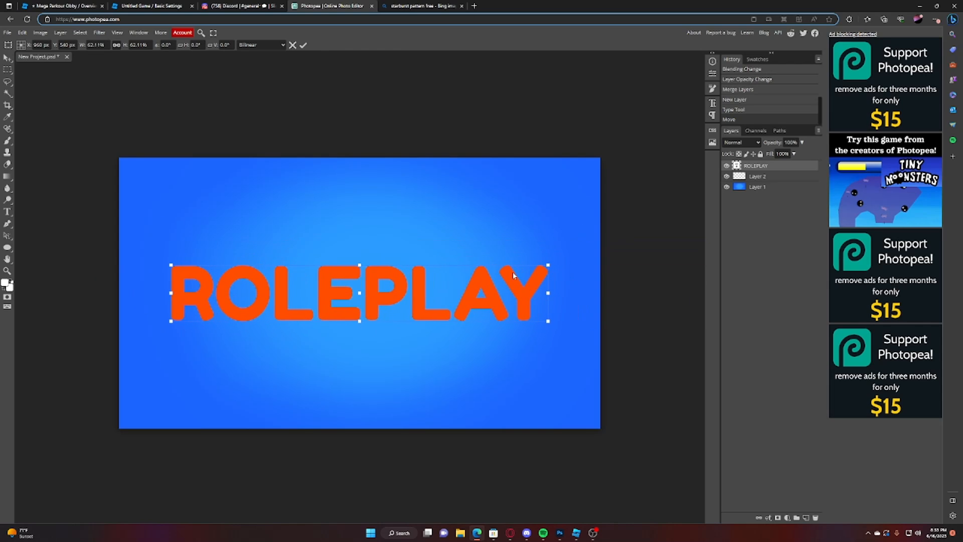
click(7, 69)
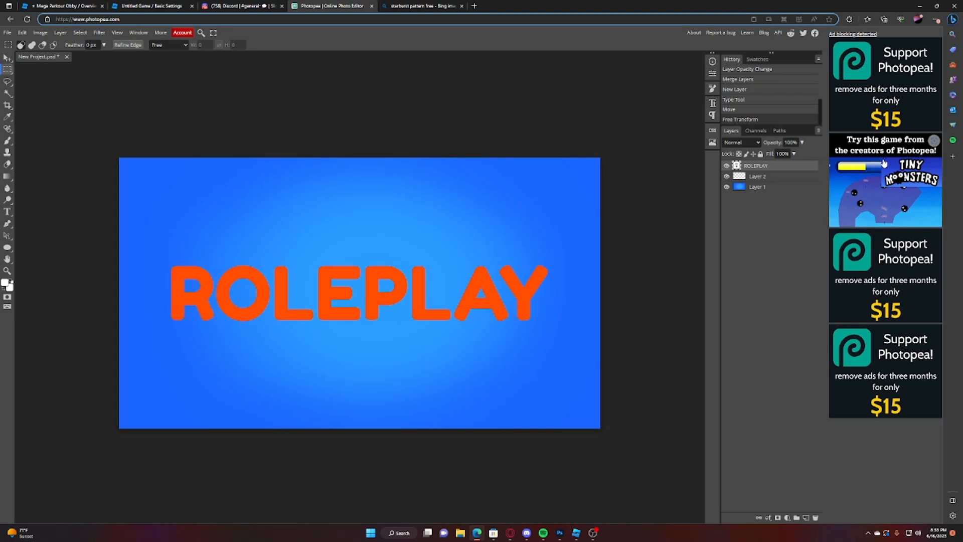
Step: Add a Gradient Overlay layer style running from orange to yellow to the ROLEPLAY text
right_click(803, 170)
click(801, 171)
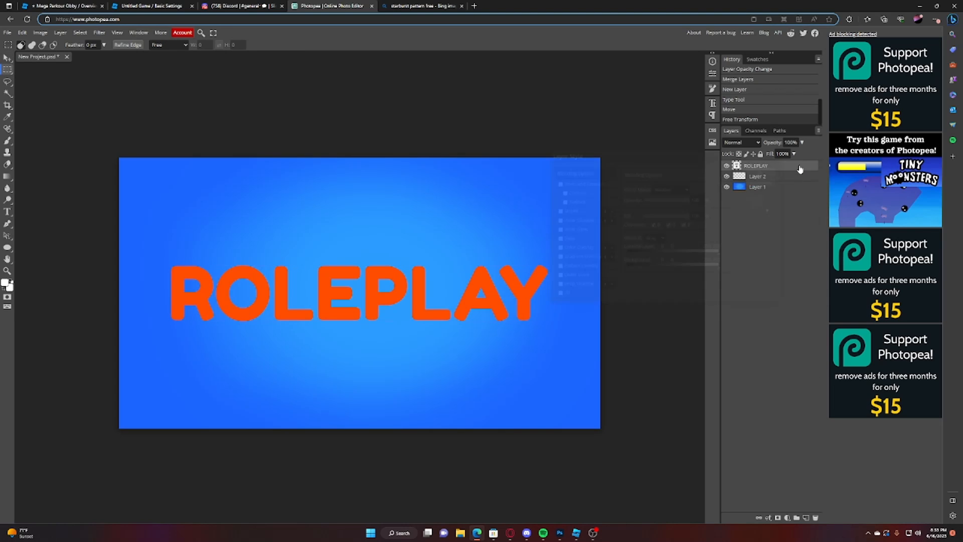
click(581, 258)
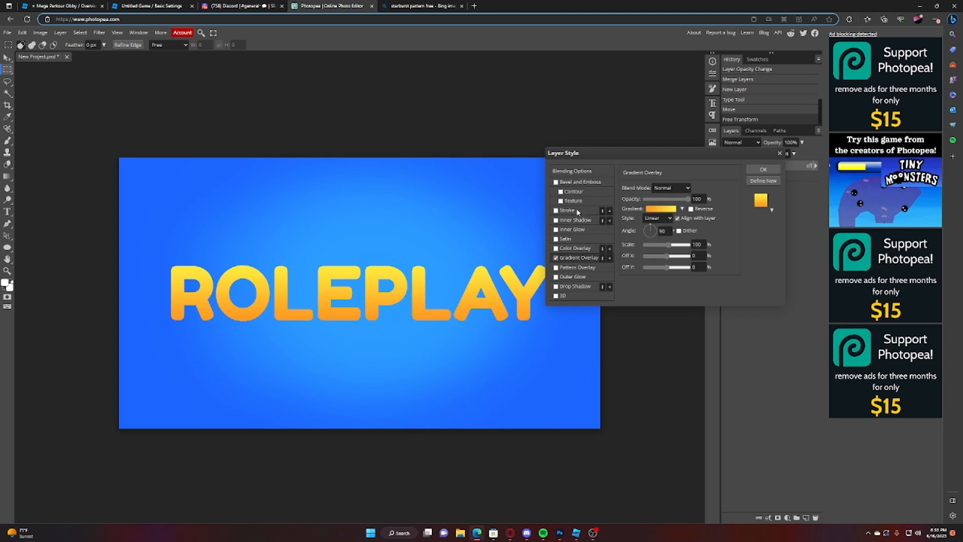
Step: Make the yellow end stop of the text's overlay gradient slightly more saturated
click(661, 208)
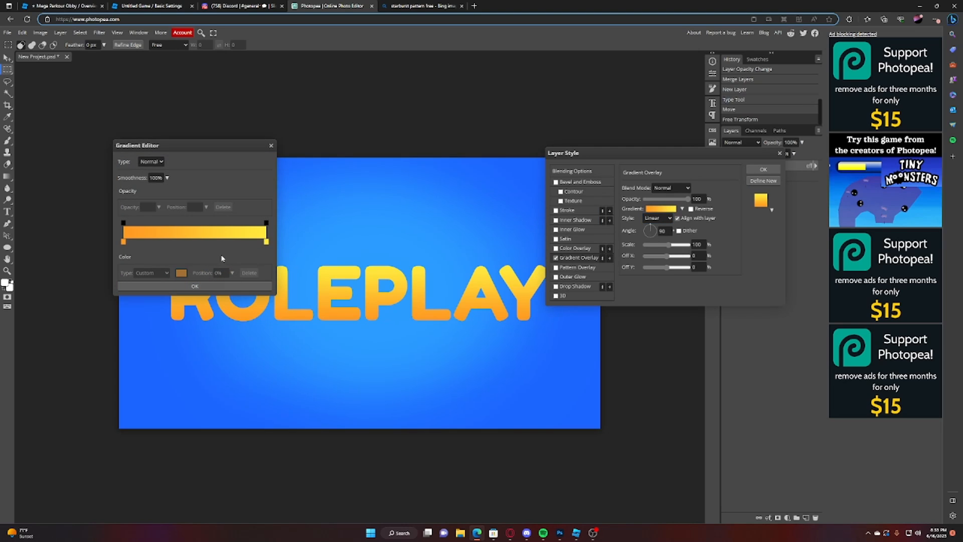
click(266, 241)
click(181, 272)
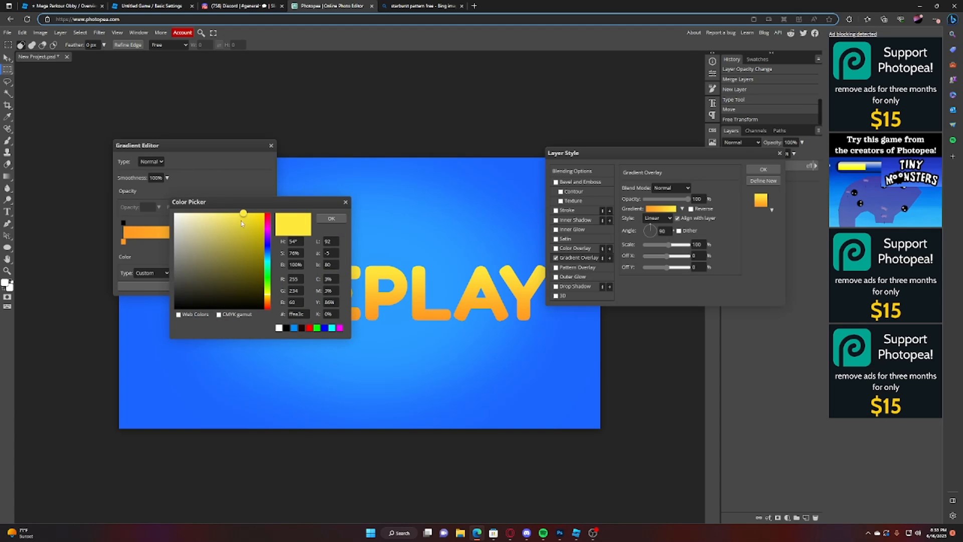
mouse_move(242, 209)
mouse_down()
mouse_move(185, 208)
mouse_move(248, 211)
mouse_up()
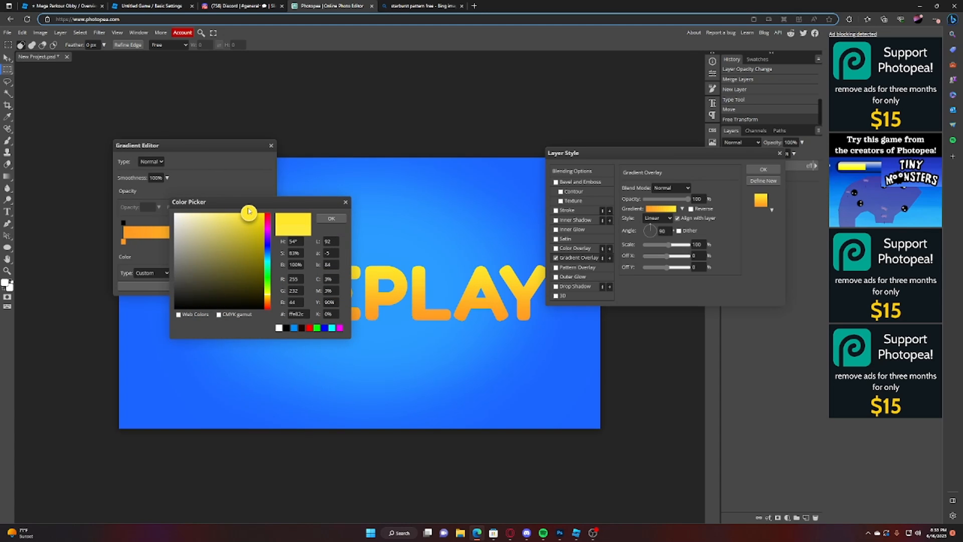
click(331, 218)
click(271, 146)
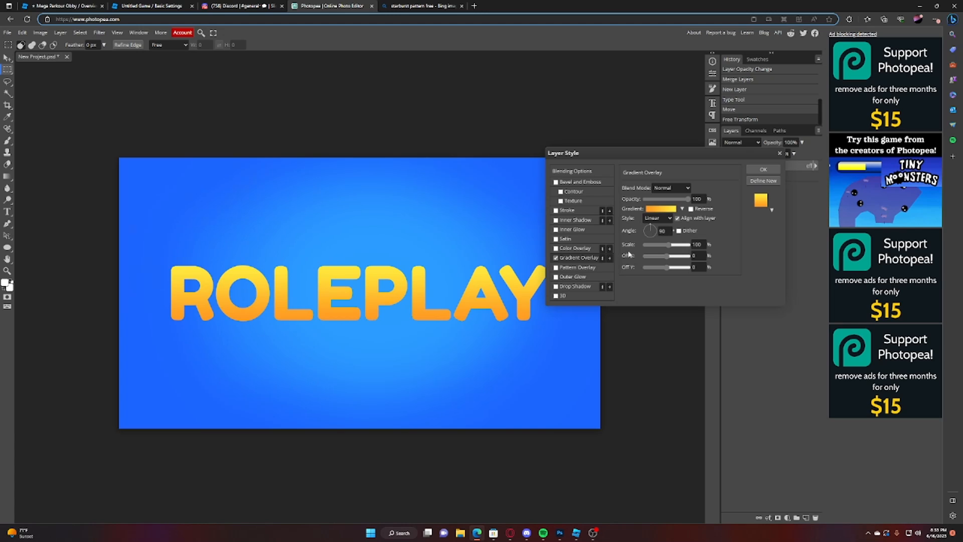
click(661, 208)
click(266, 242)
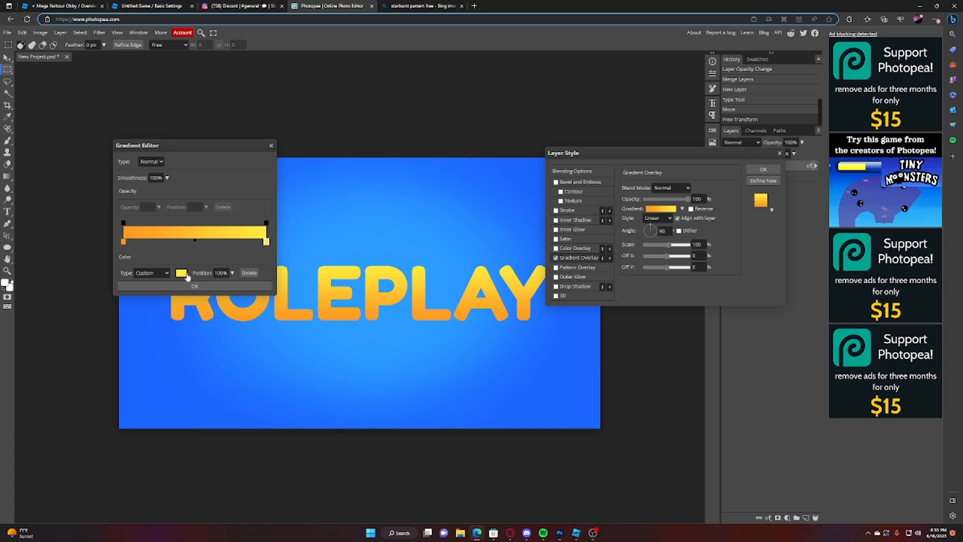
click(183, 274)
drag(226, 252, 352, 320)
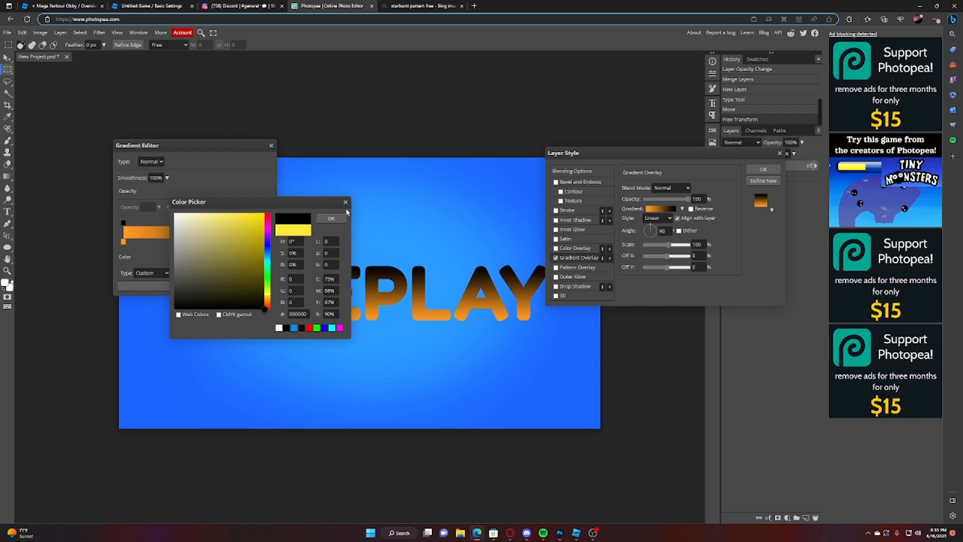
click(345, 202)
click(123, 242)
click(181, 273)
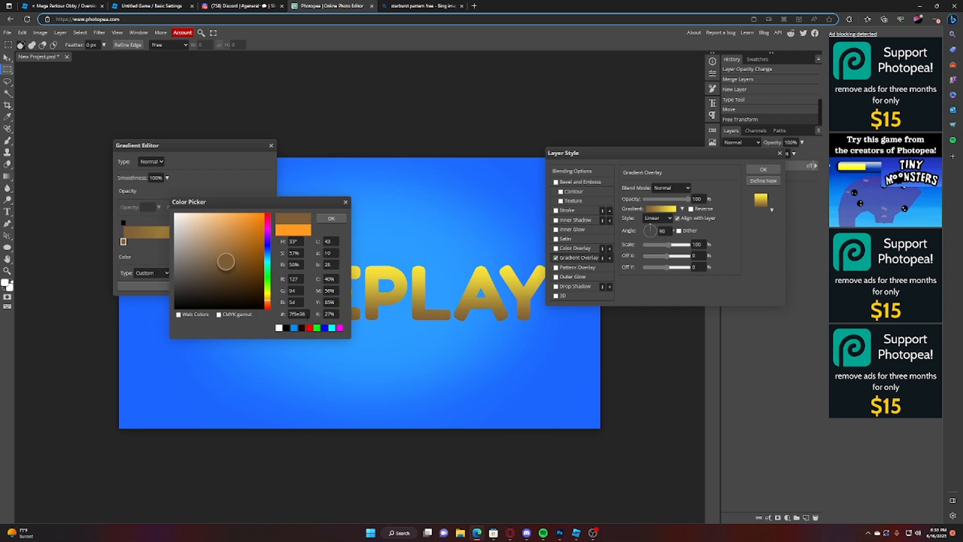
drag(241, 281, 347, 352)
click(345, 203)
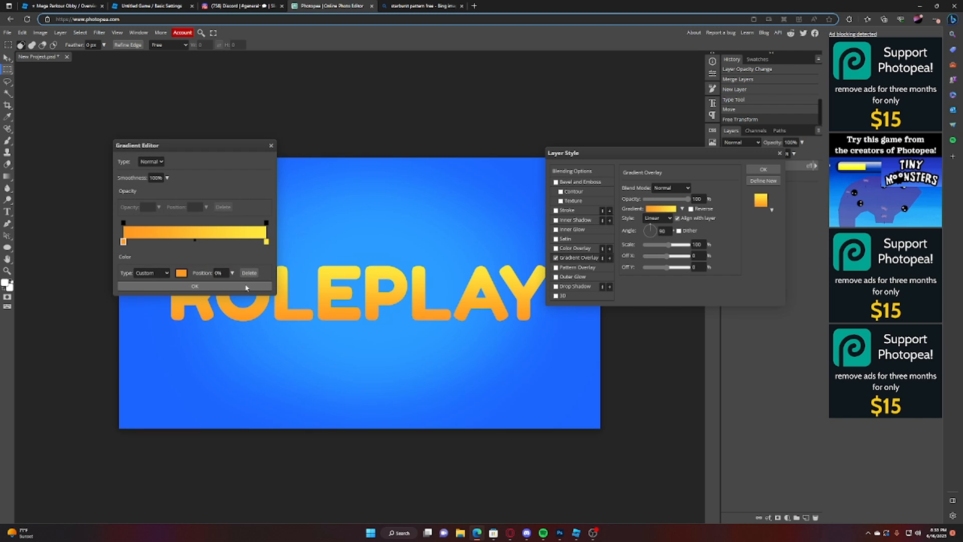
click(196, 286)
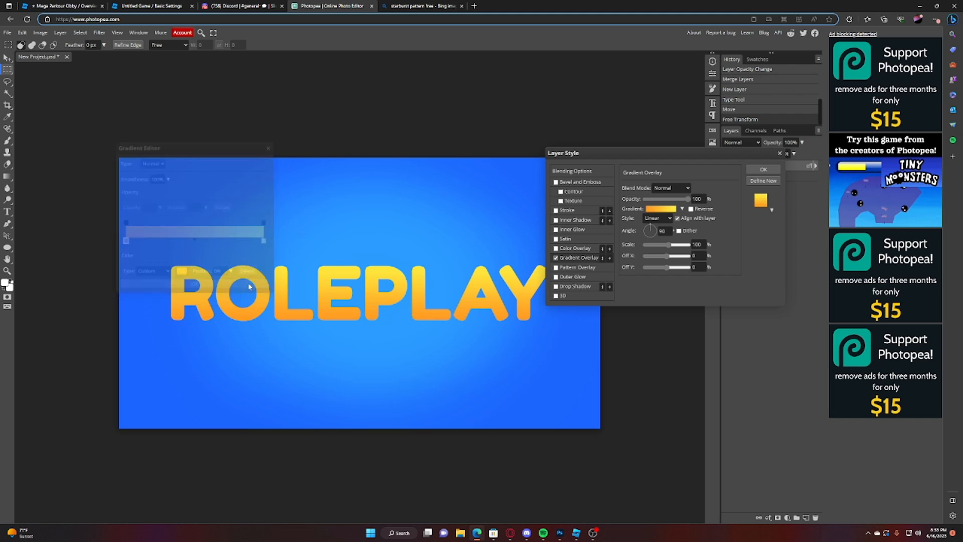
Step: Add a 3D layer style to the ROLEPLAY text with a distance of 58 px and a dark red colour
click(564, 296)
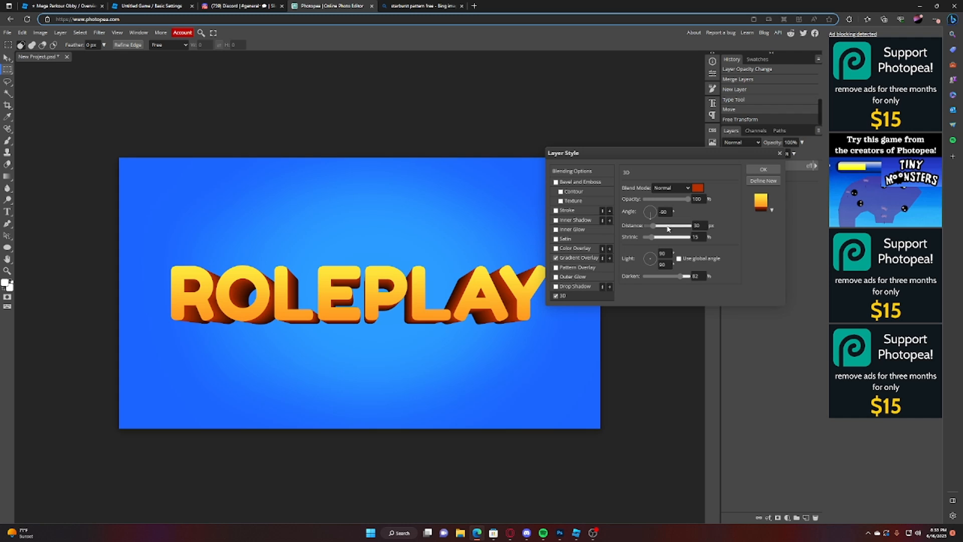
drag(656, 229, 660, 228)
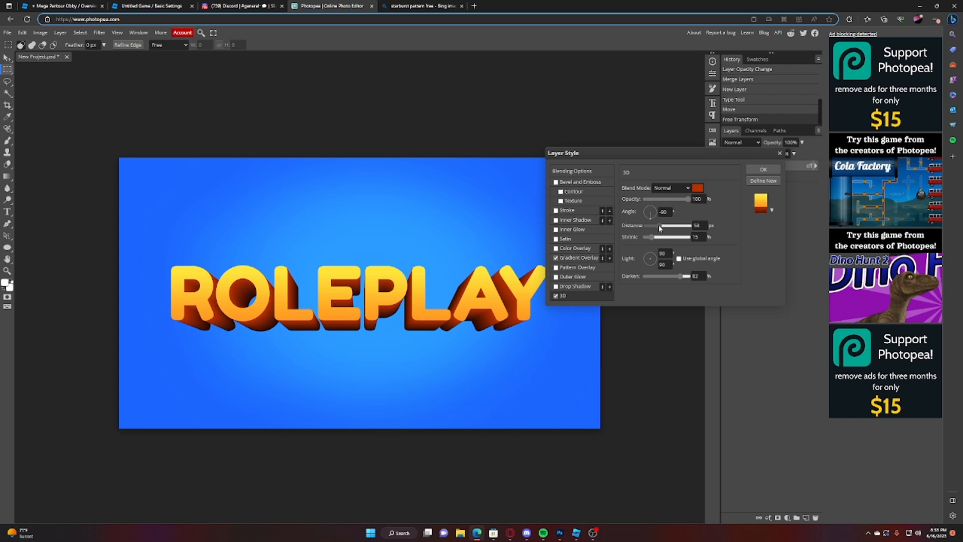
click(697, 188)
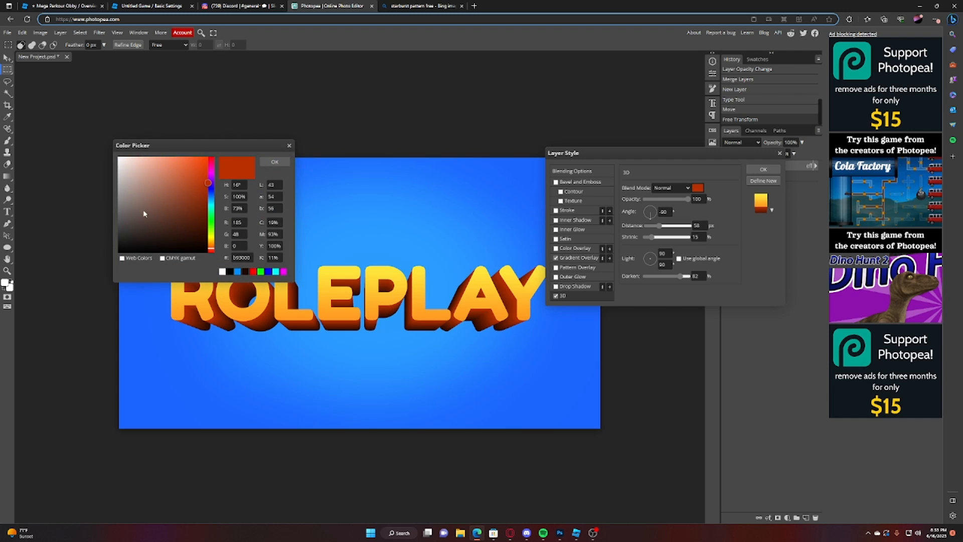
click(200, 183)
click(203, 156)
click(211, 252)
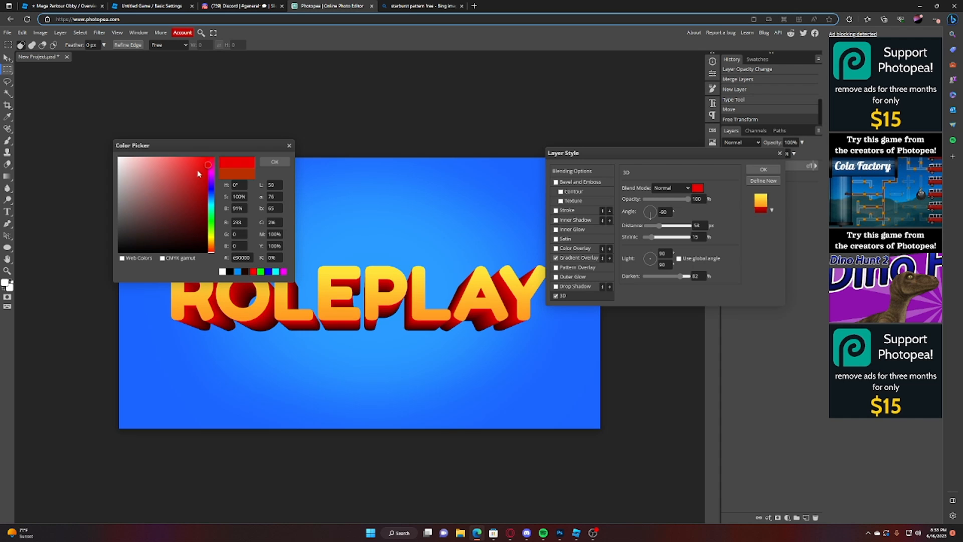
drag(199, 185, 211, 190)
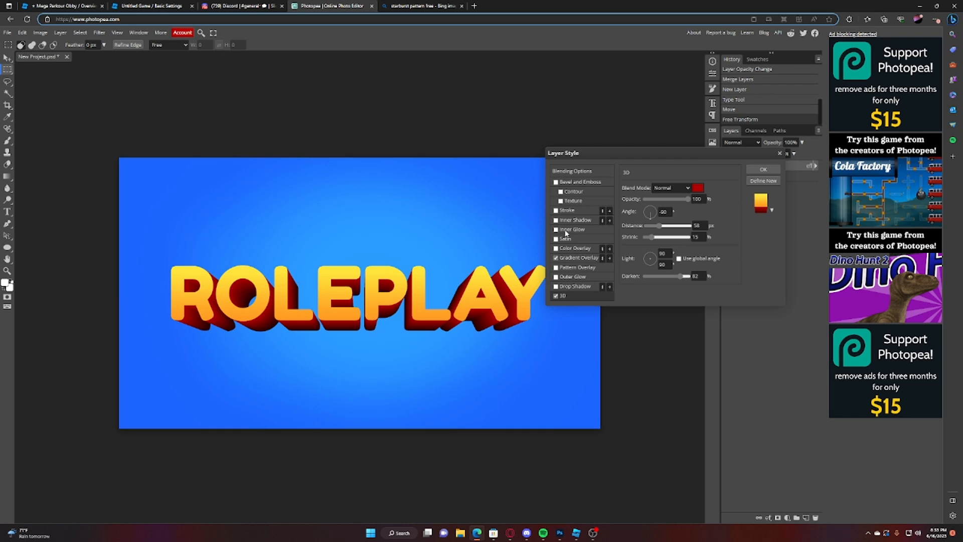
Step: Try a Satin effect with a size of 0 px on the ROLEPLAY text, then turn it off
scroll(509, 245, up, 1)
scroll(464, 327, down, 1)
click(556, 239)
click(565, 239)
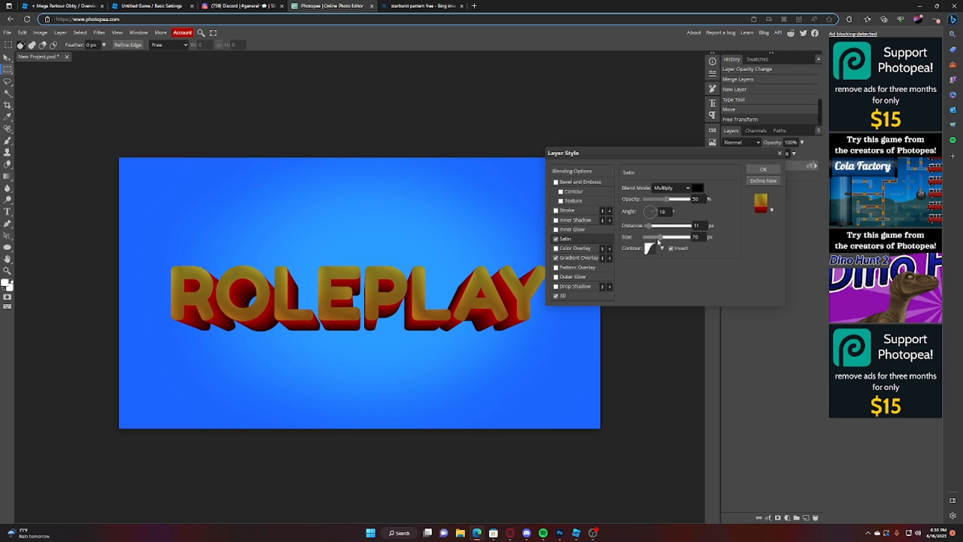
drag(658, 243, 621, 239)
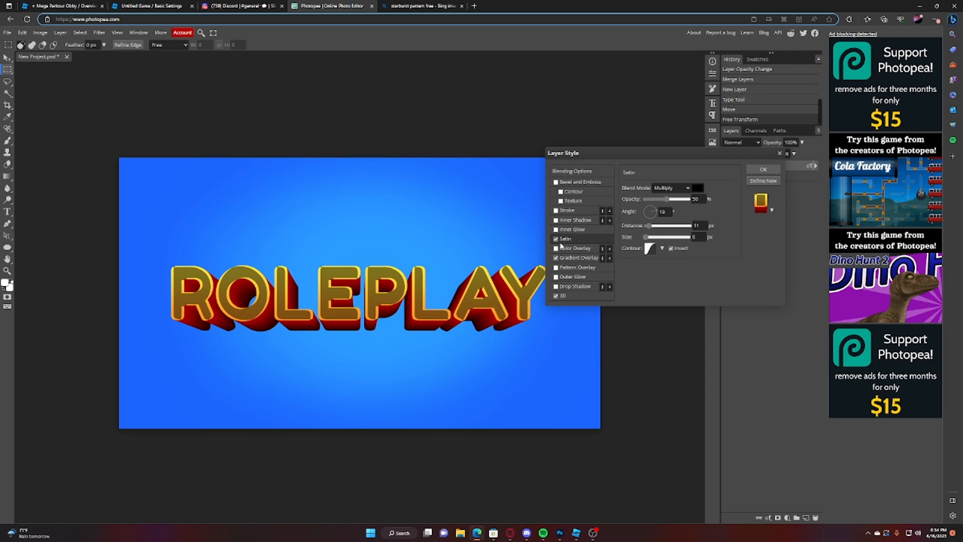
click(562, 240)
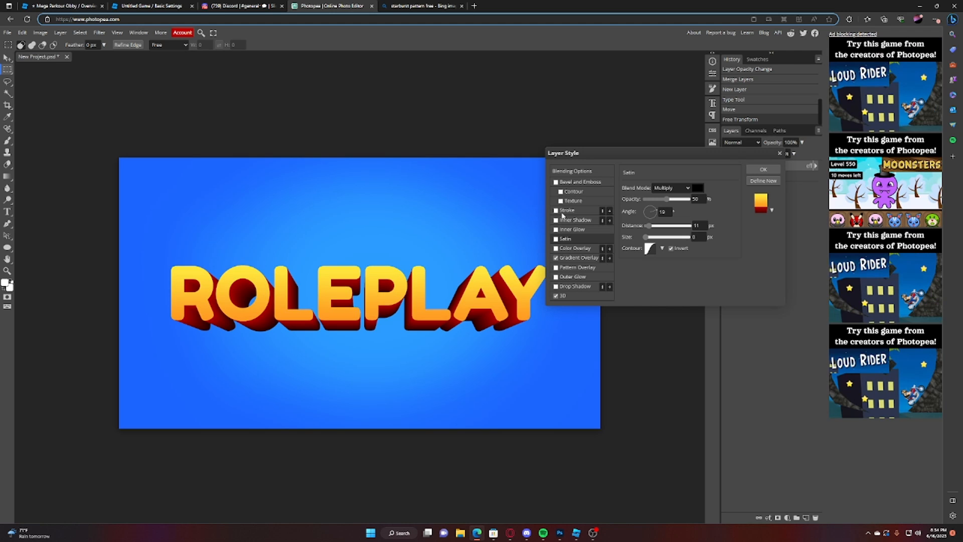
Step: Apply the gradient and 3D styles to the ROLEPLAY layer and rasterize its layer style
click(777, 169)
right_click(780, 168)
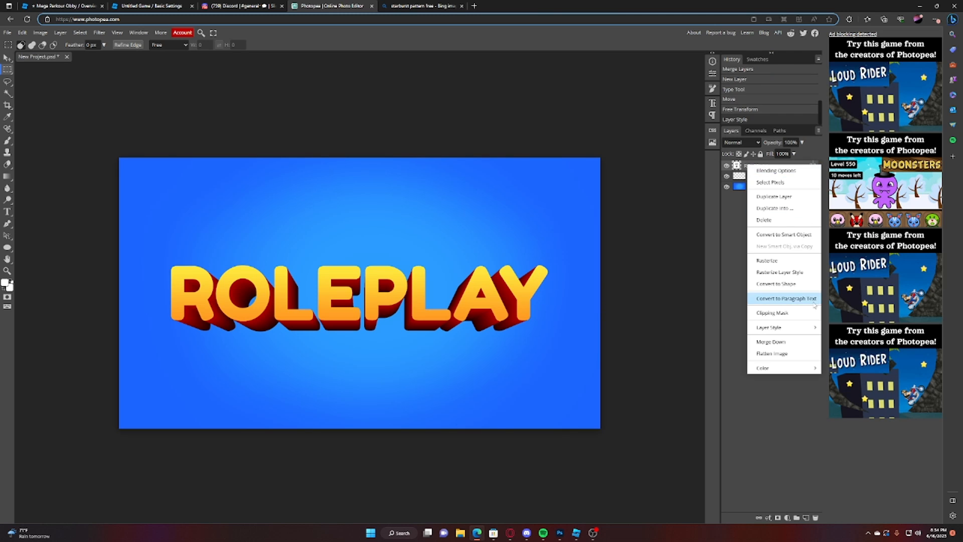
click(805, 277)
Step: Try moving the rasterized ROLEPLAY title on the canvas and undo the move
click(7, 59)
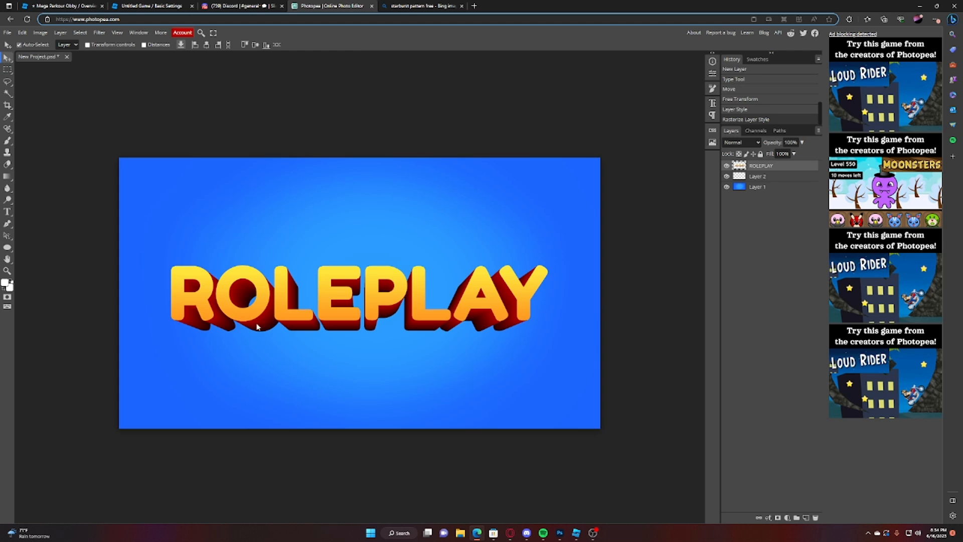
drag(258, 326, 209, 340)
key(ctrl+z)
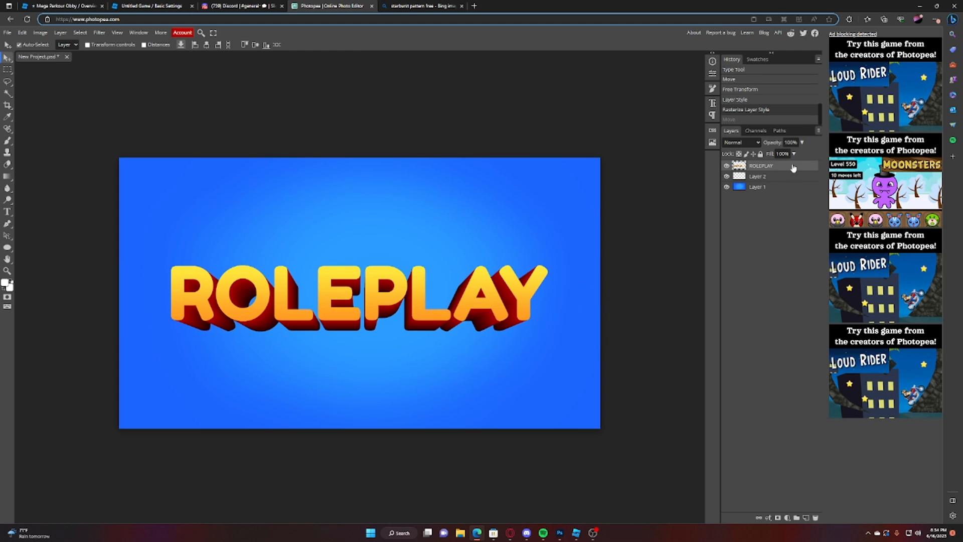
Step: Give the ROLEPLAY layer an 18 px outside stroke in very dark brown (#2d0b00), leaving Bevel and Emboss off
right_click(793, 168)
click(785, 171)
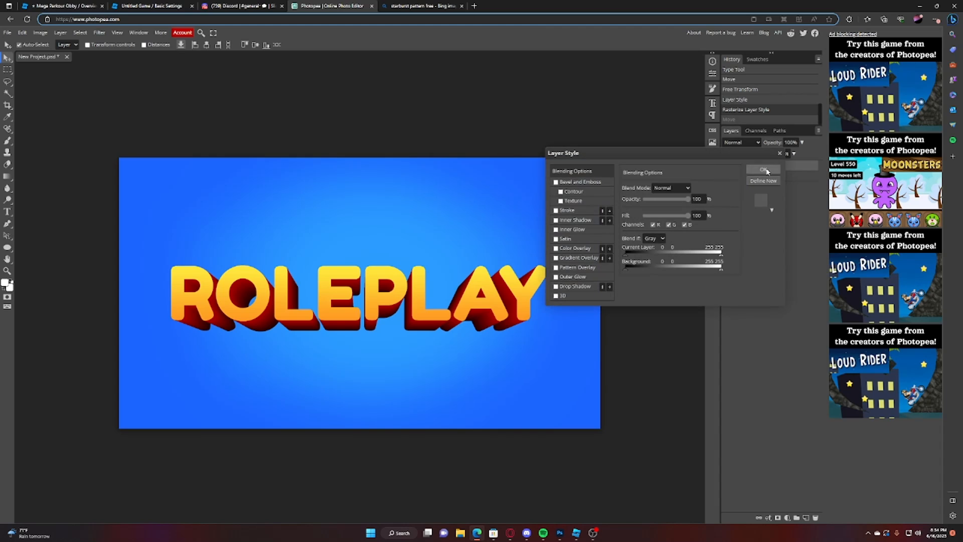
click(565, 211)
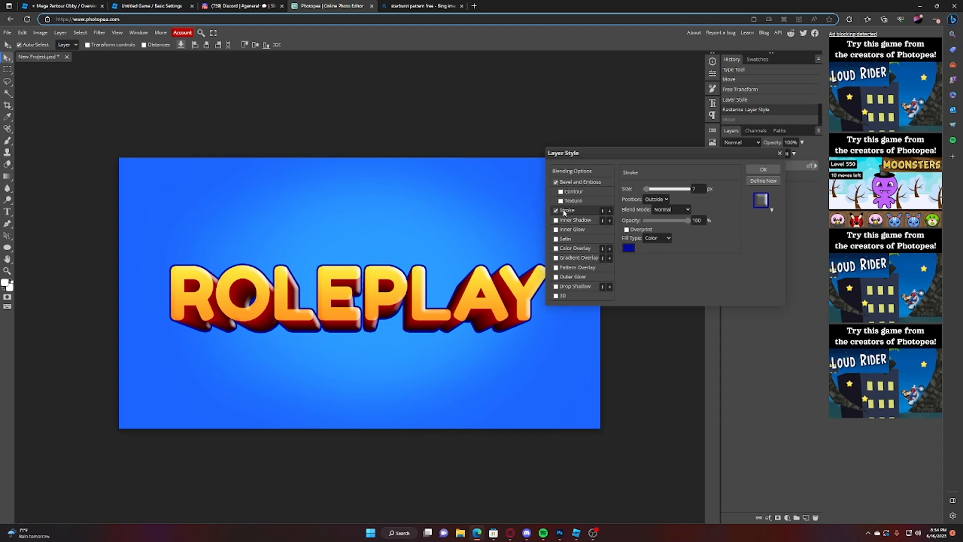
click(556, 182)
drag(647, 190, 650, 194)
click(628, 247)
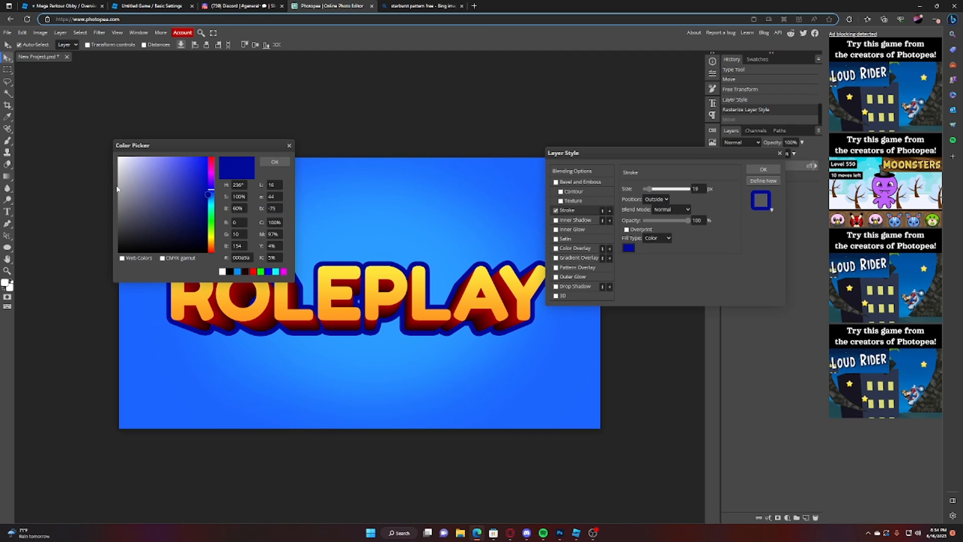
mouse_move(119, 158)
mouse_down()
mouse_move(118, 251)
mouse_move(226, 232)
mouse_move(216, 236)
mouse_up()
click(212, 250)
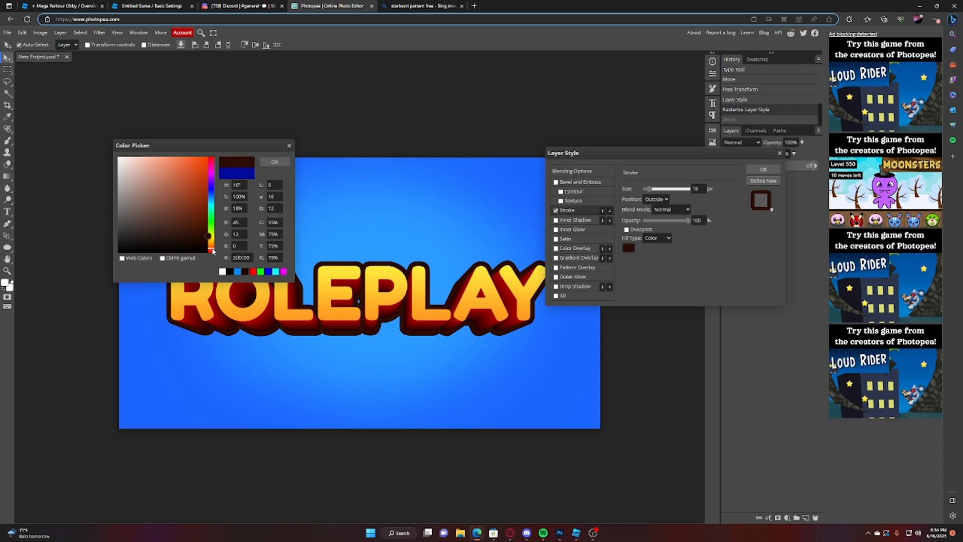
click(275, 161)
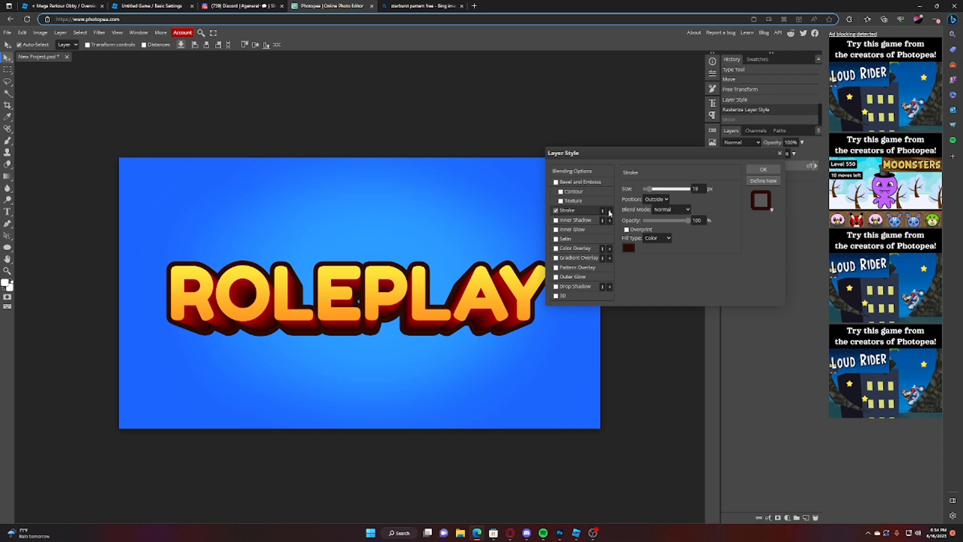
Step: Add a second outside stroke of 35 px in medium blue (#005ab6) to the ROLEPLAY layer and apply the layer style
click(609, 211)
drag(648, 189, 653, 192)
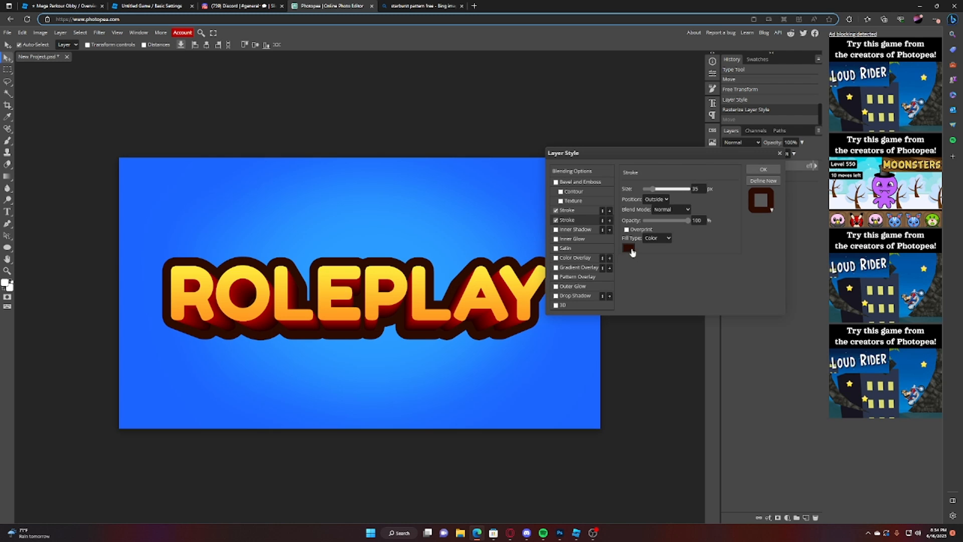
click(629, 248)
mouse_move(123, 168)
mouse_down()
mouse_move(75, 130)
mouse_move(172, 161)
mouse_move(208, 213)
mouse_move(209, 178)
mouse_move(214, 194)
mouse_up()
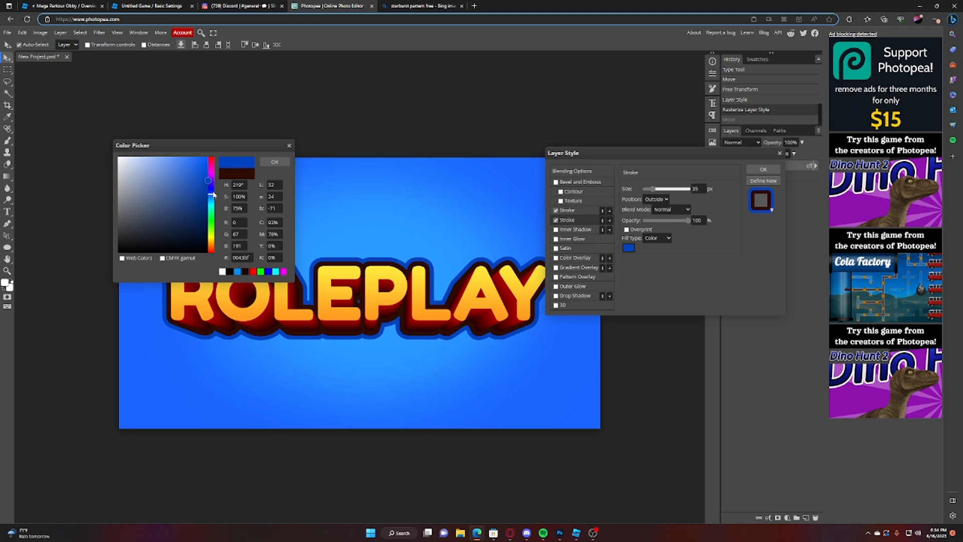
drag(208, 180, 208, 184)
mouse_move(212, 240)
mouse_down()
mouse_move(214, 257)
mouse_move(220, 189)
mouse_move(219, 200)
mouse_up()
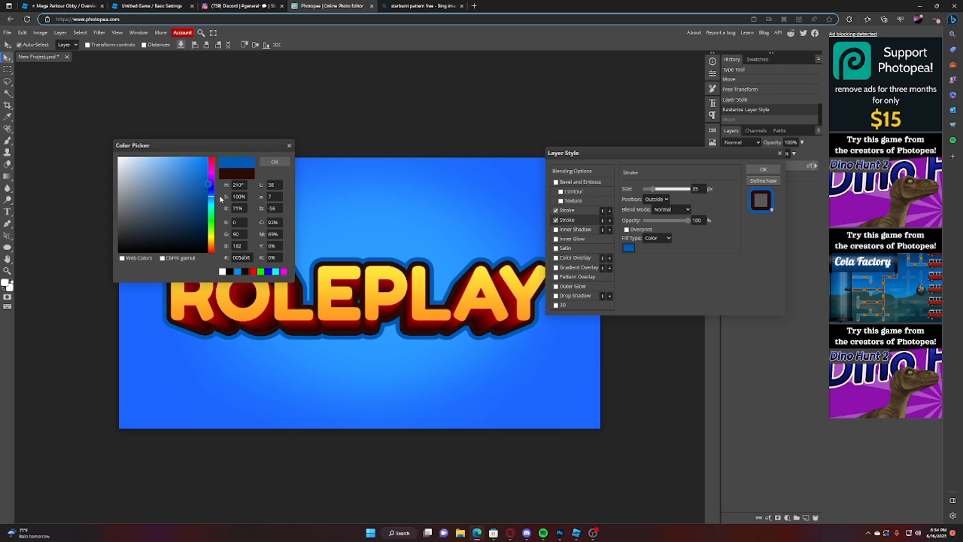
click(275, 162)
click(763, 169)
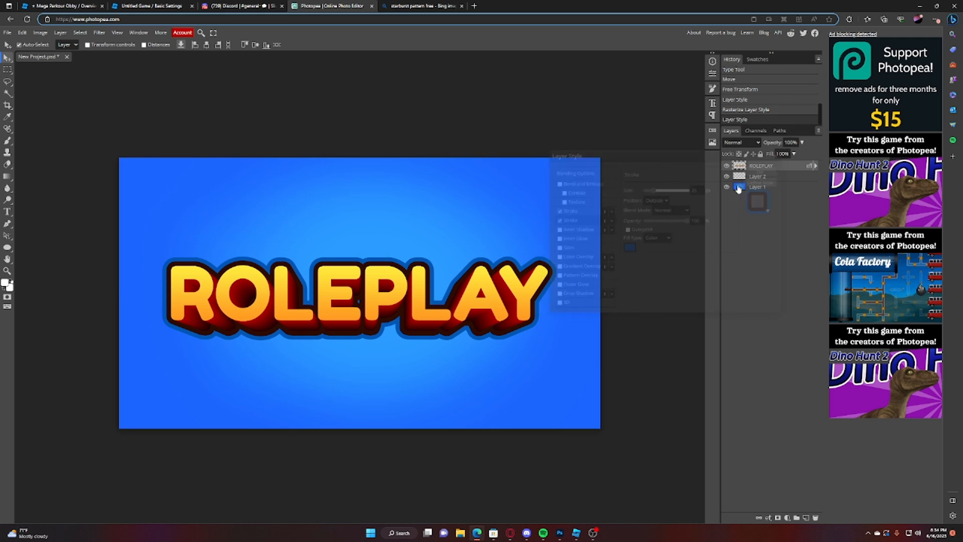
click(726, 186)
click(726, 186)
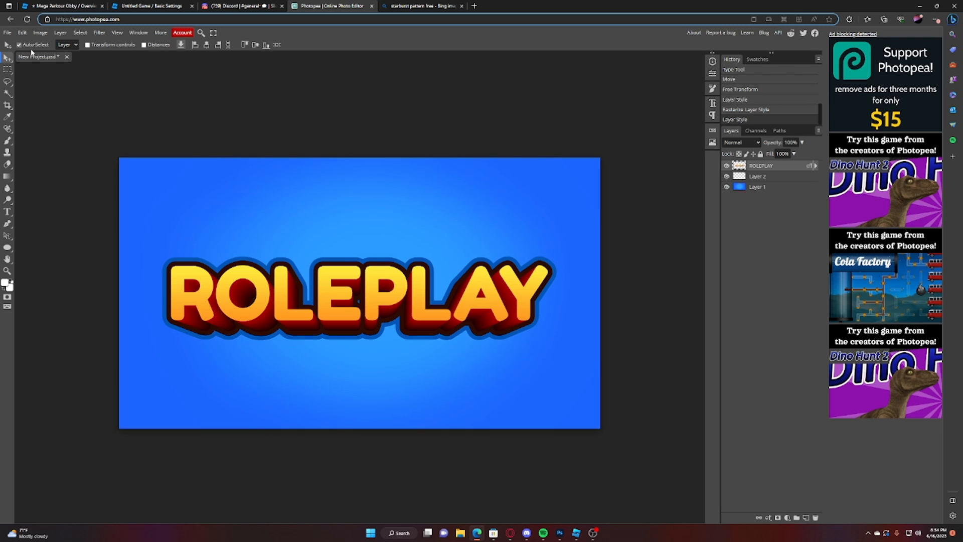
Step: Warp the ROLEPLAY title with the Arc style, reducing the bend to a gentle upward curve
click(23, 33)
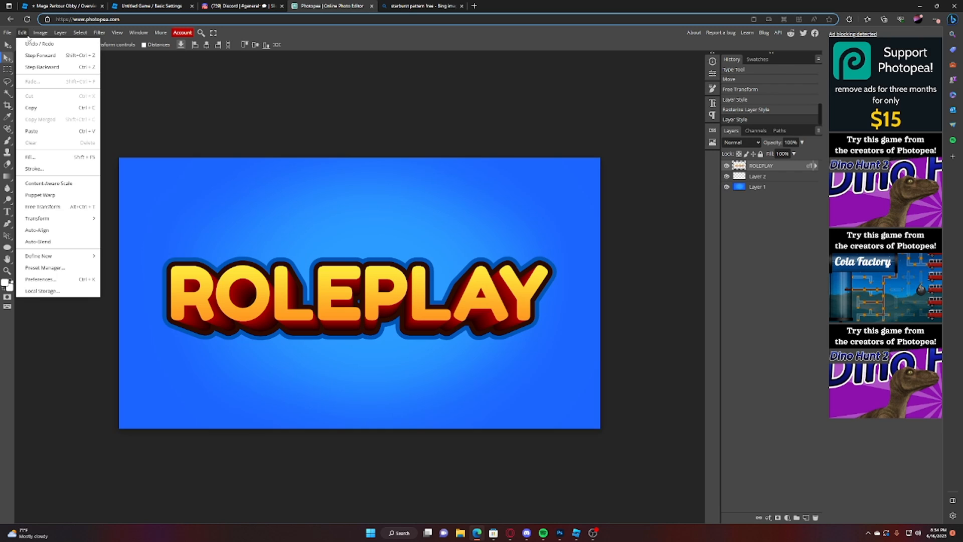
mouse_move(76, 220)
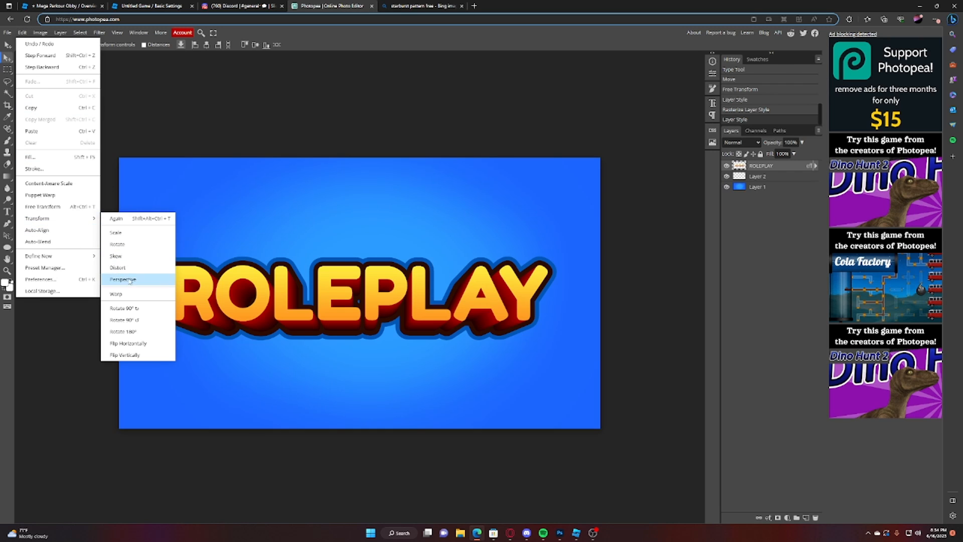
click(129, 295)
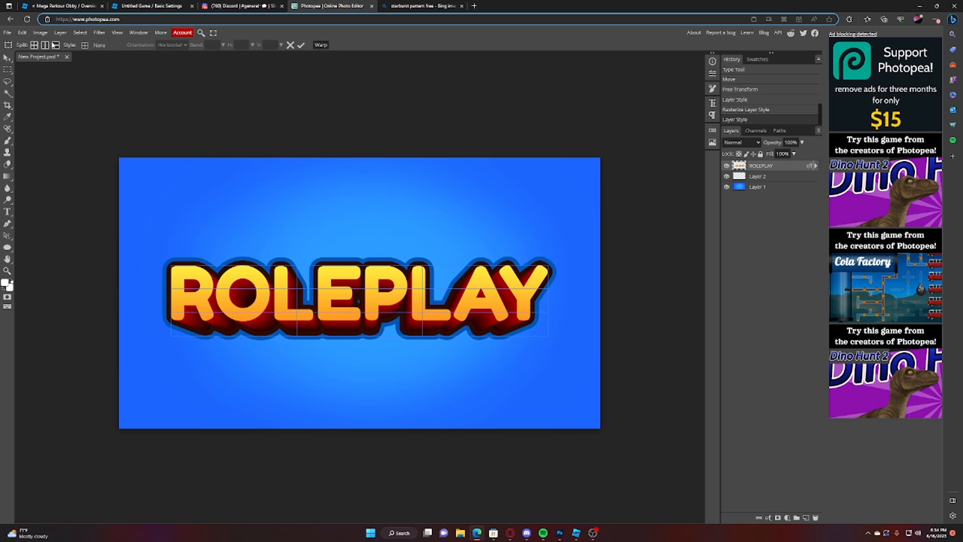
click(85, 45)
click(103, 74)
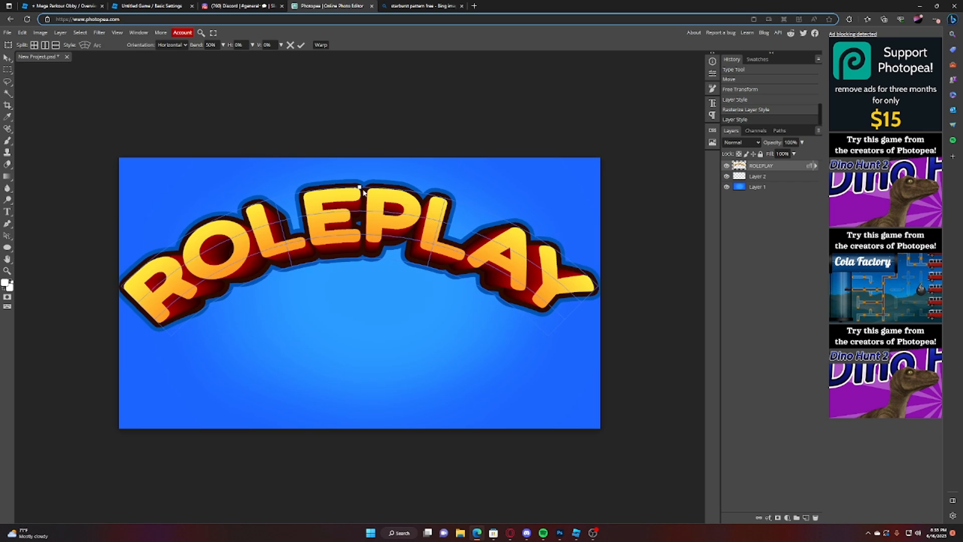
drag(363, 190, 371, 141)
click(301, 45)
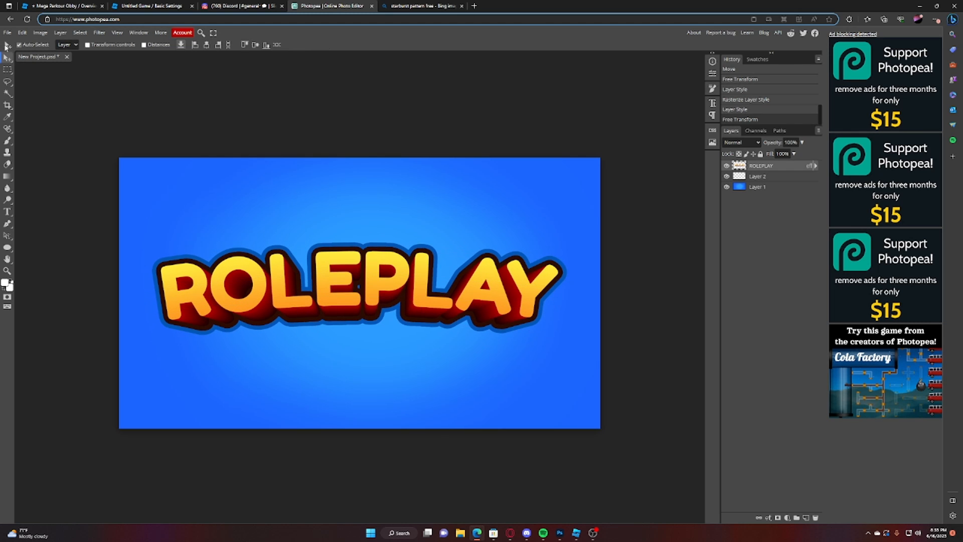
Step: Undo the accidental move of the blue background layer and shift the ROLEPLAY title slightly down instead
drag(498, 346, 499, 357)
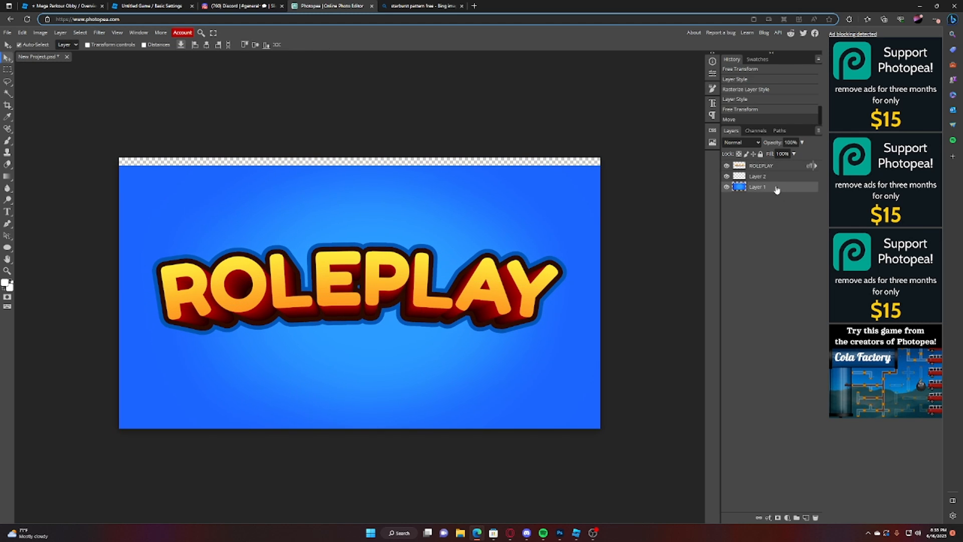
key(ctrl+z)
click(774, 168)
drag(347, 279, 348, 283)
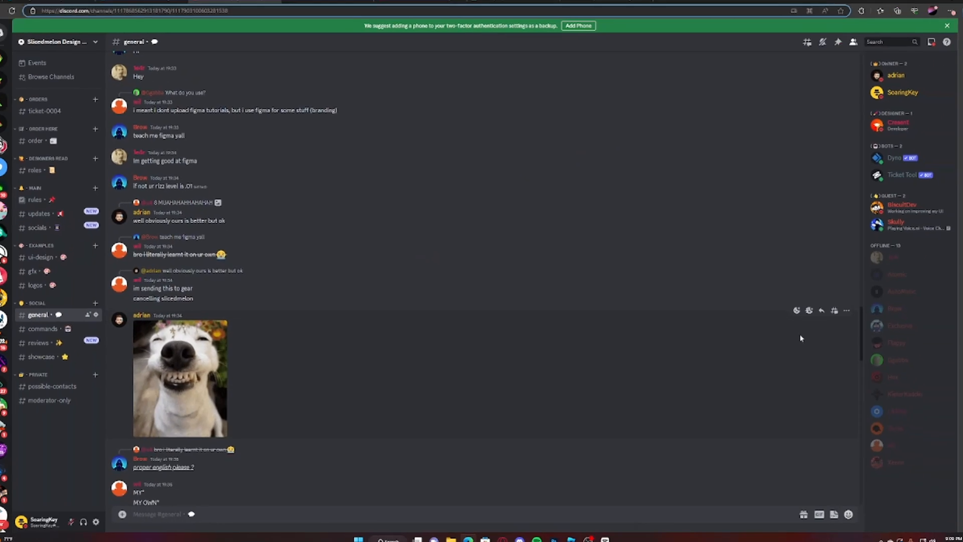
Step: Switch to the design server in Discord and look through its ui-design, gfx and logos example channels, enlarging the store interface image
scroll(240, 200, down, 15)
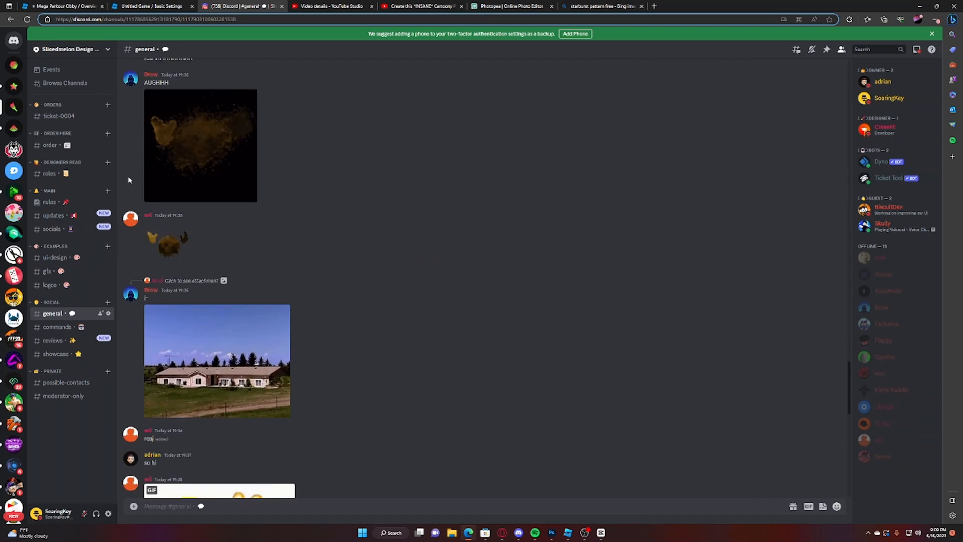
click(55, 257)
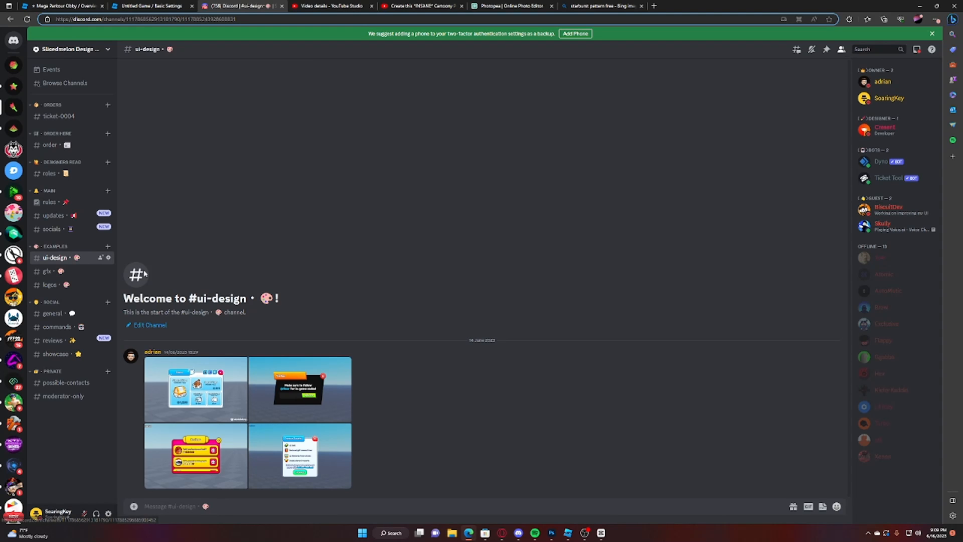
click(183, 363)
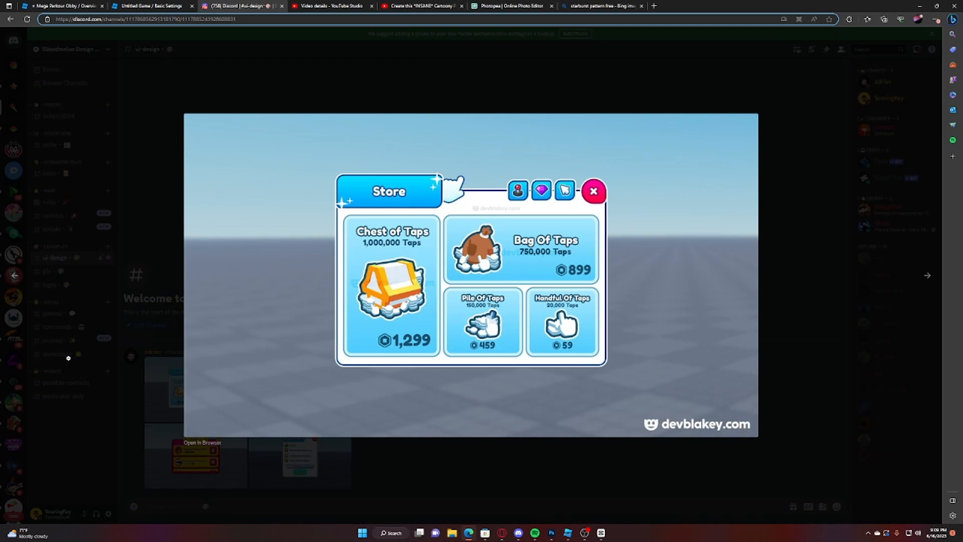
click(69, 357)
click(70, 283)
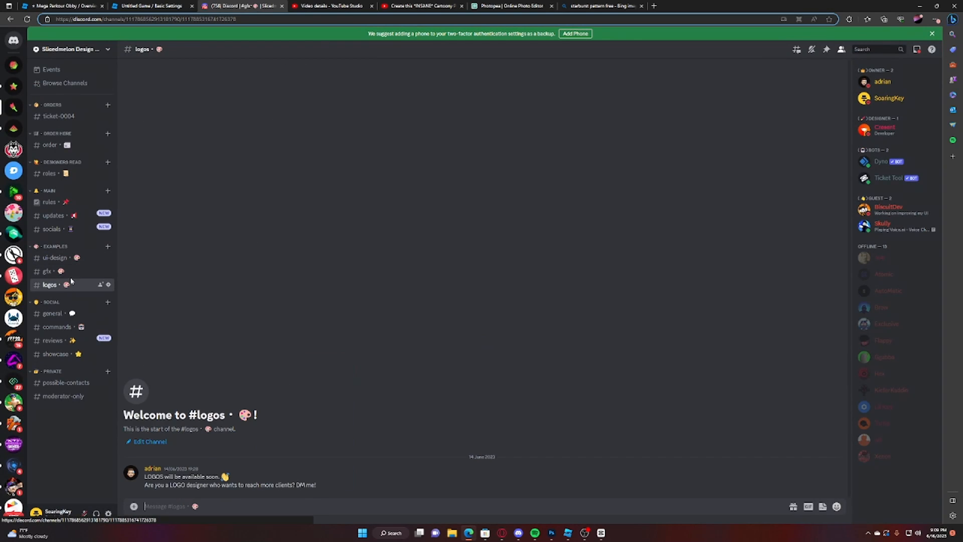
click(71, 271)
click(78, 258)
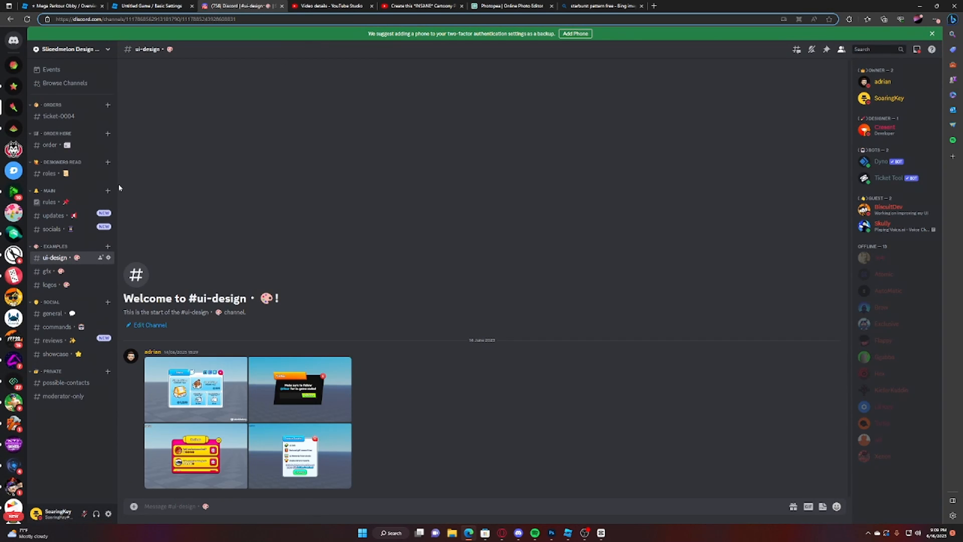